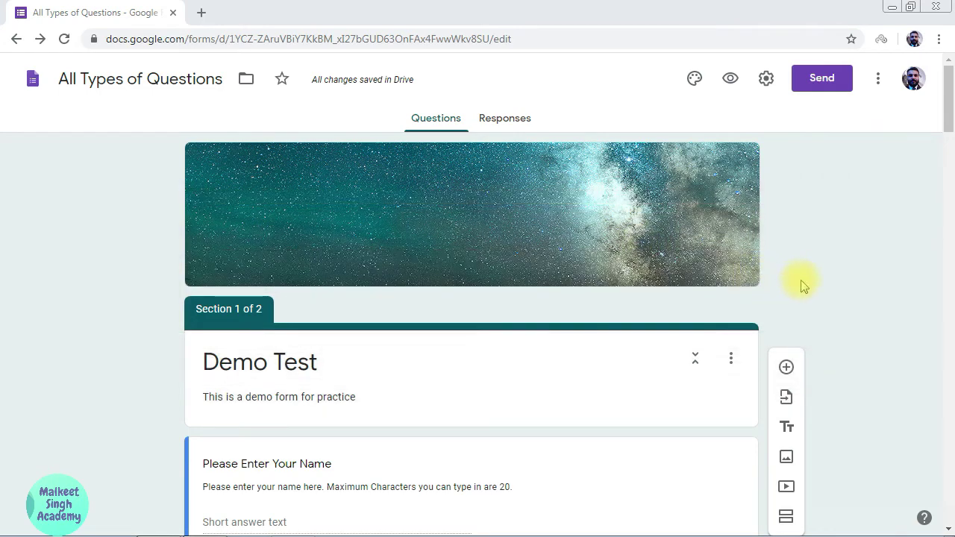
Scroll through the Demo Test form's name, self-description, capital and colour questions.
scroll(880, 271, down, 3)
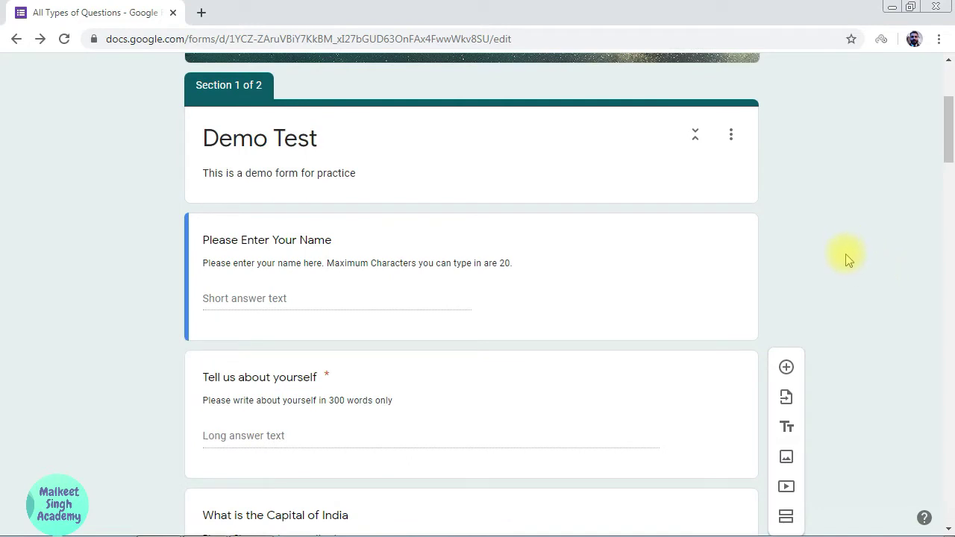
scroll(848, 259, down, 2)
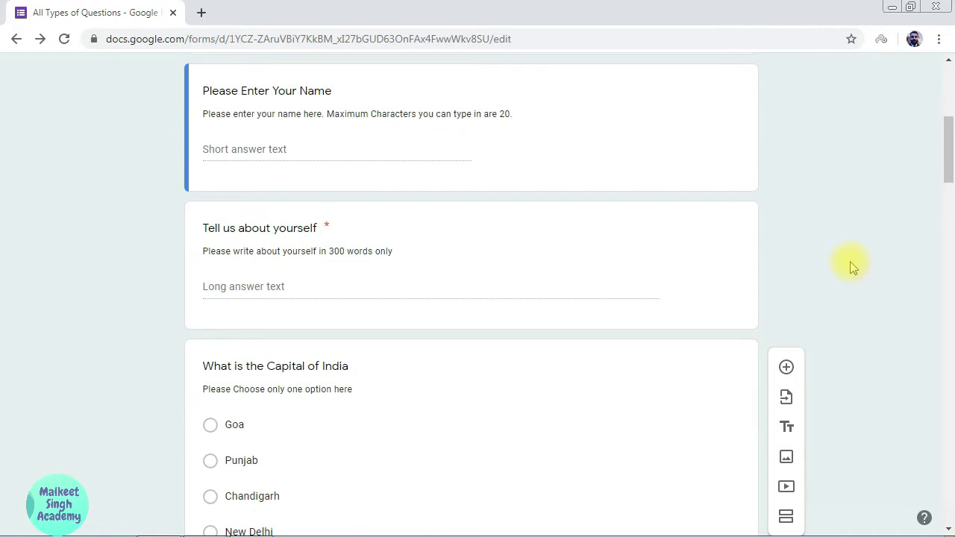
scroll(852, 267, down, 1)
scroll(854, 269, up, 2)
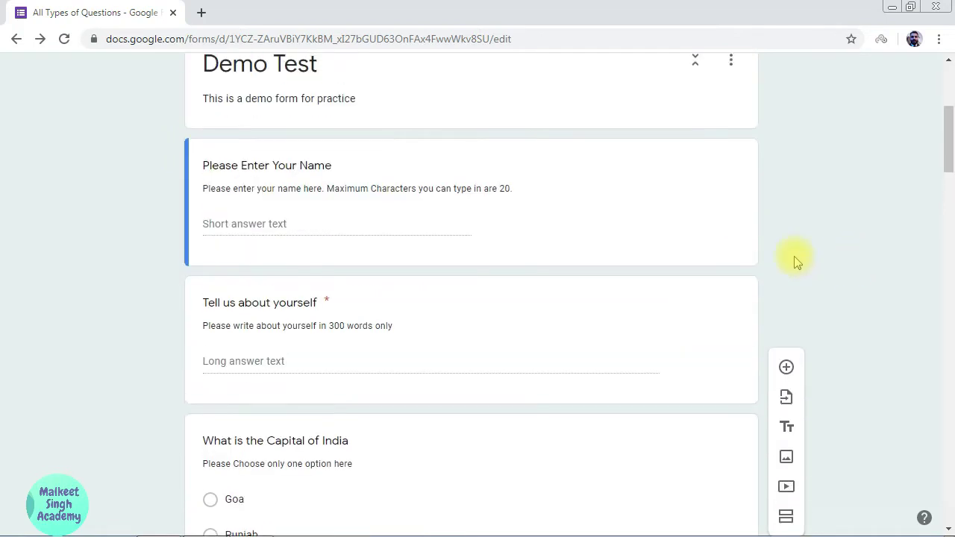
scroll(832, 256, down, 1)
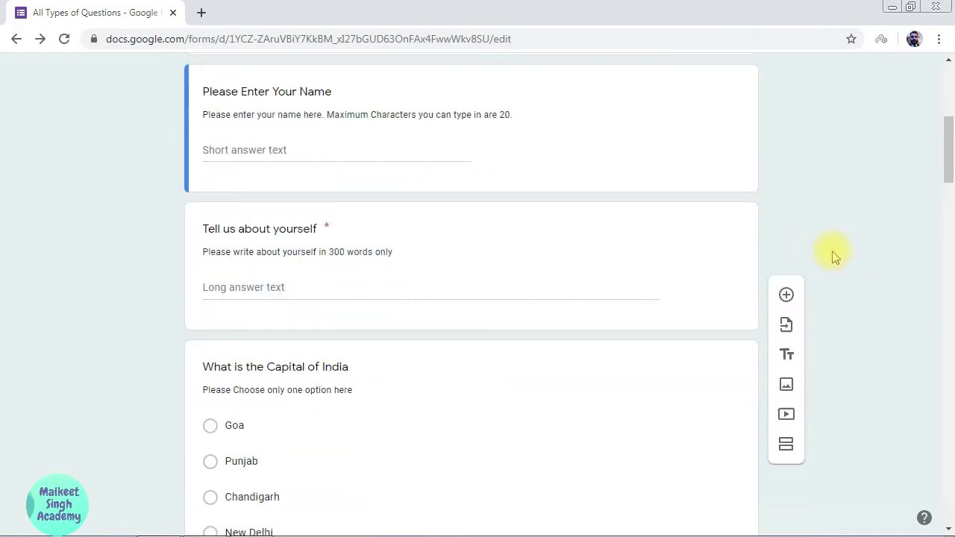
scroll(833, 259, down, 1)
scroll(840, 267, down, 3)
scroll(842, 269, down, 2)
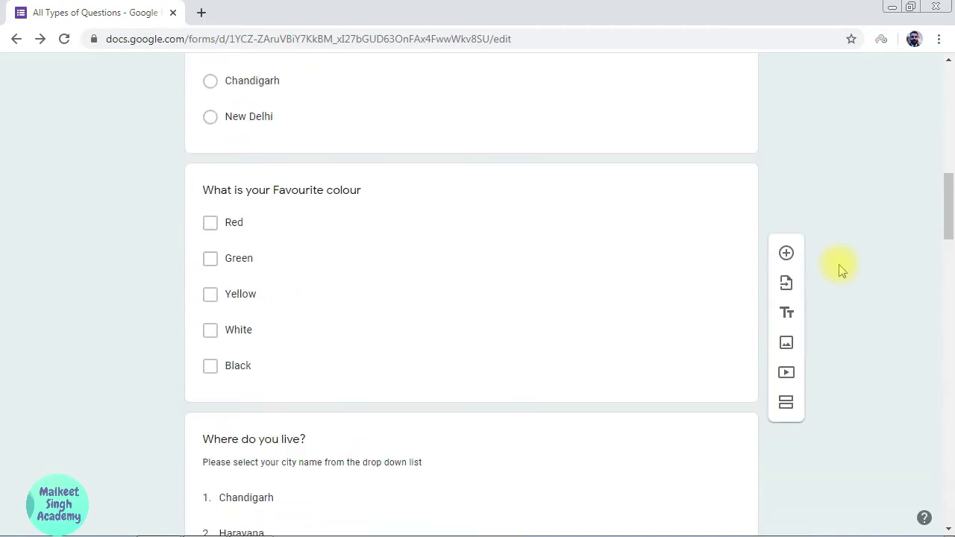
scroll(842, 269, down, 1)
scroll(841, 269, down, 2)
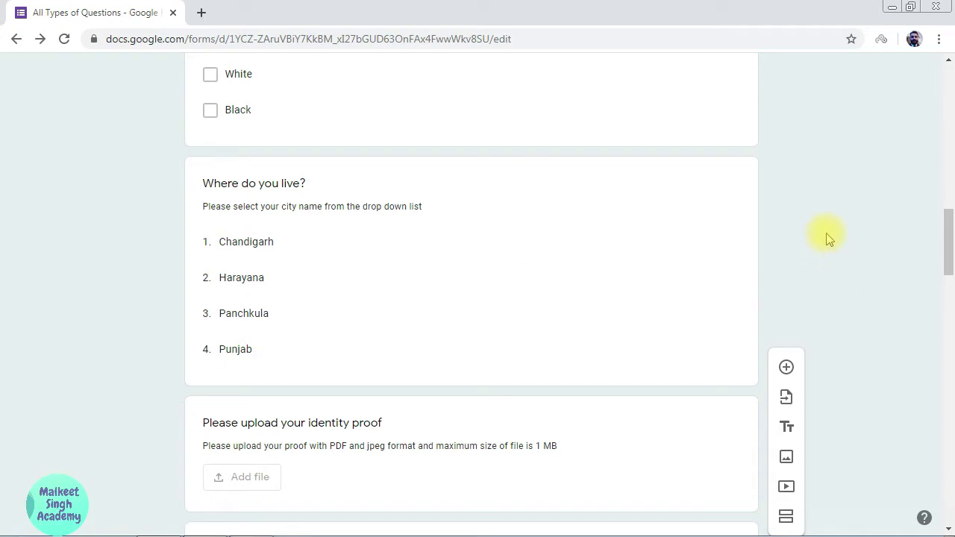
scroll(829, 242, up, 1)
scroll(831, 245, up, 3)
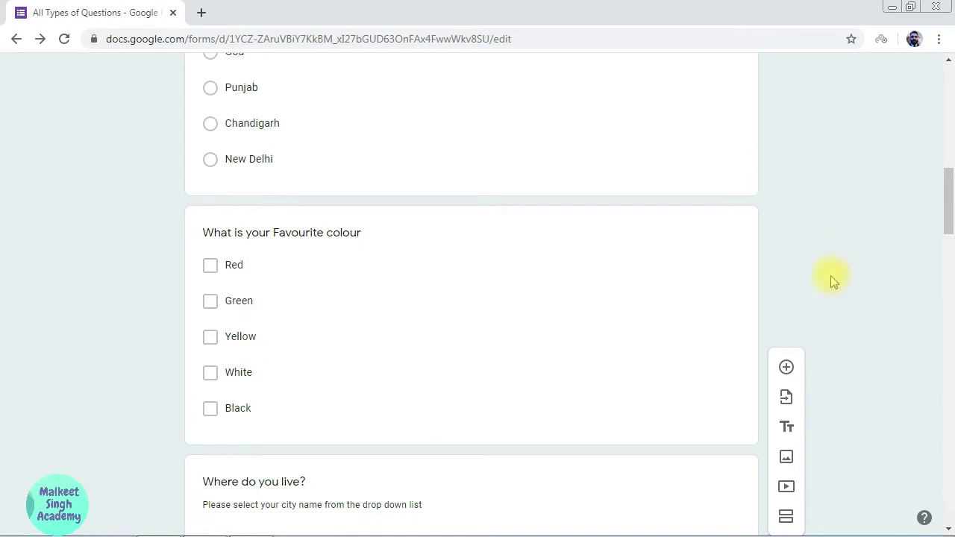
scroll(831, 276, up, 2)
scroll(831, 276, up, 1)
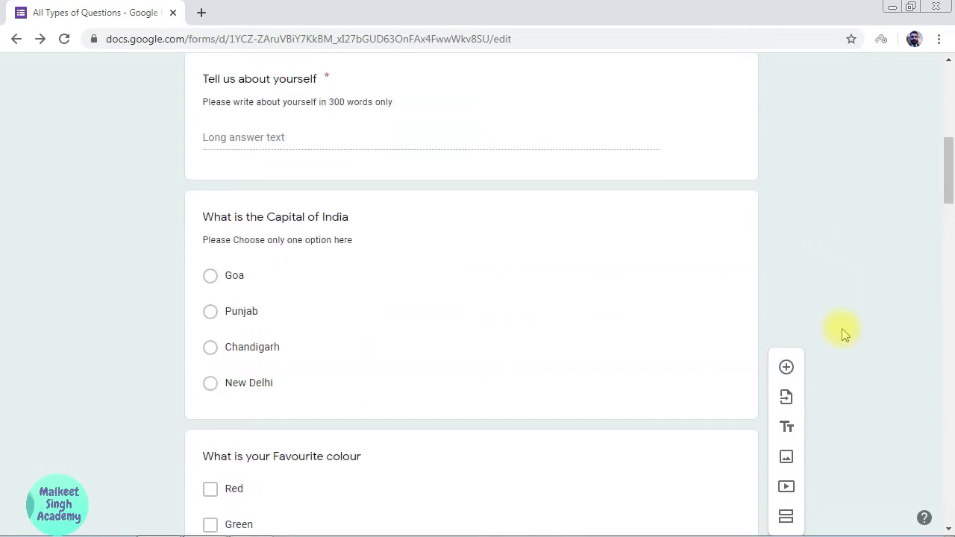
scroll(842, 334, up, 3)
scroll(843, 334, up, 1)
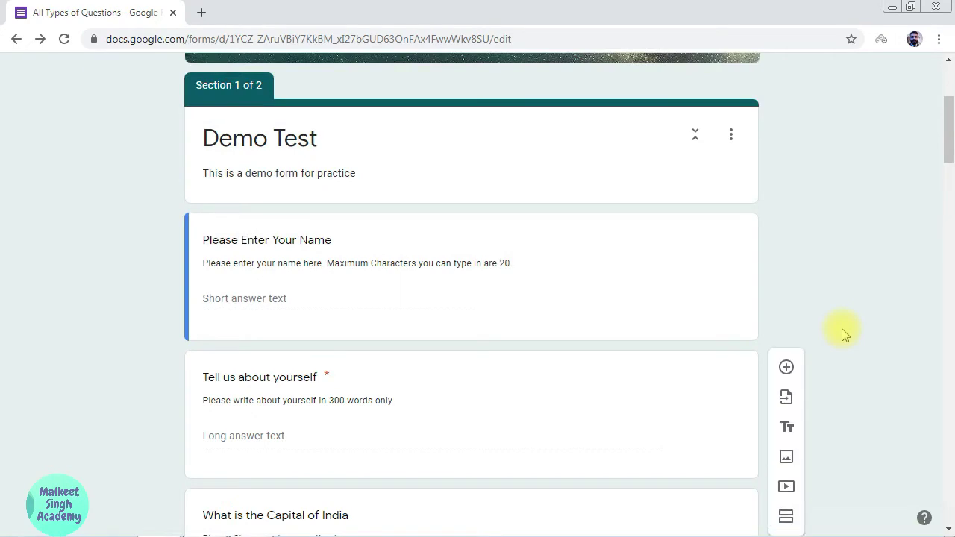
scroll(843, 334, up, 3)
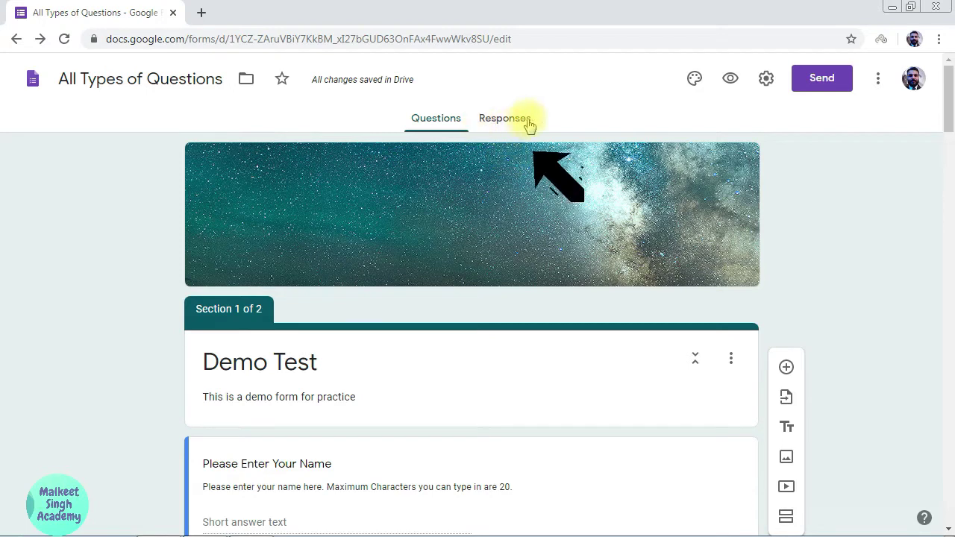
click(498, 123)
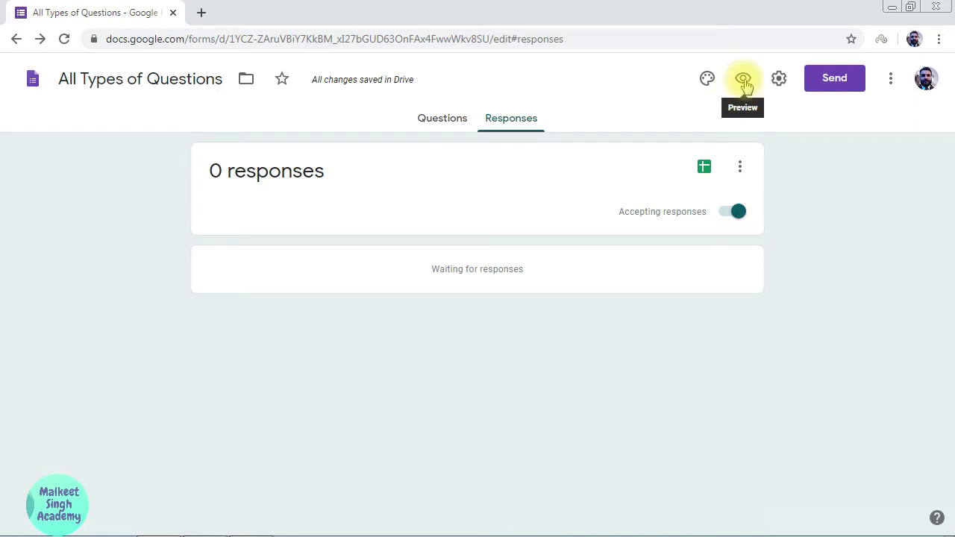
Preview the live form and fill in the name and about-yourself answers.
click(744, 81)
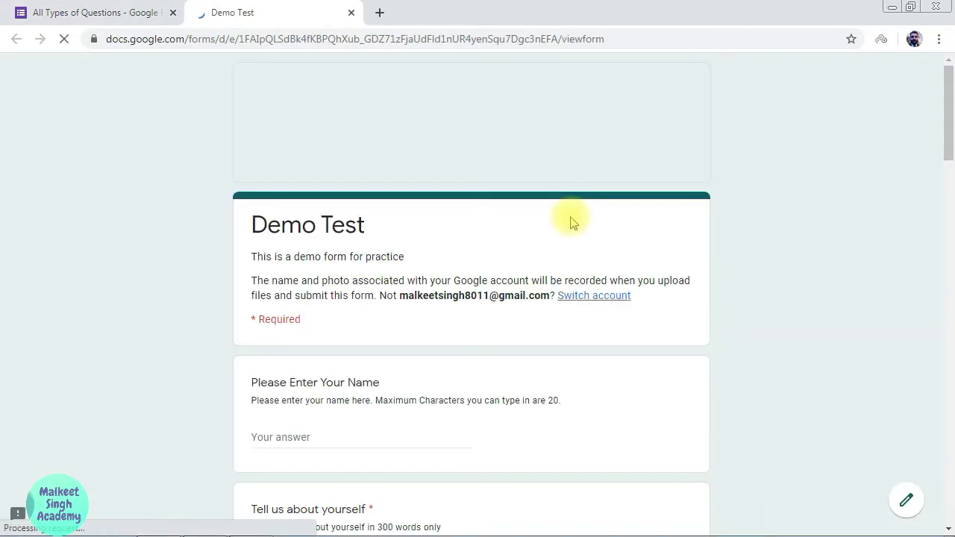
scroll(470, 283, down, 4)
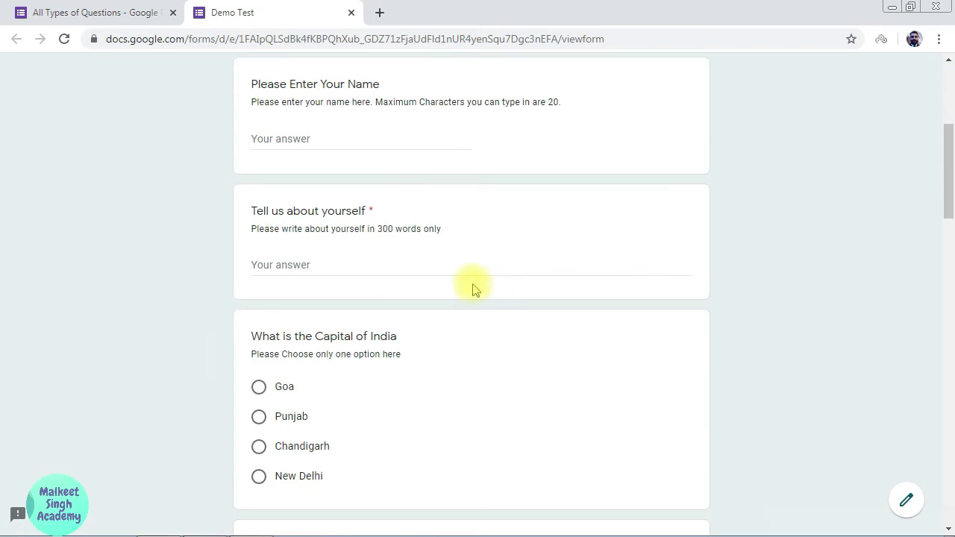
scroll(595, 287, up, 2)
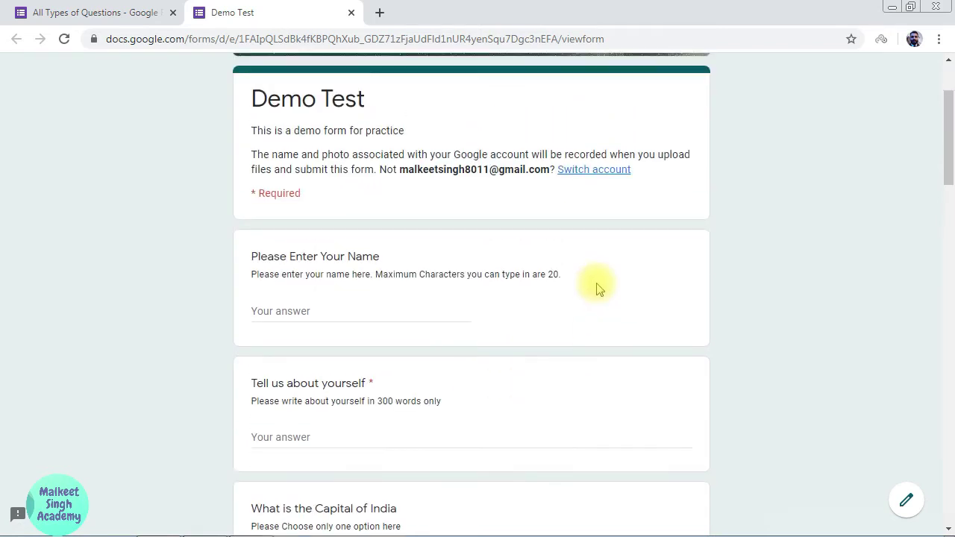
scroll(537, 280, up, 1)
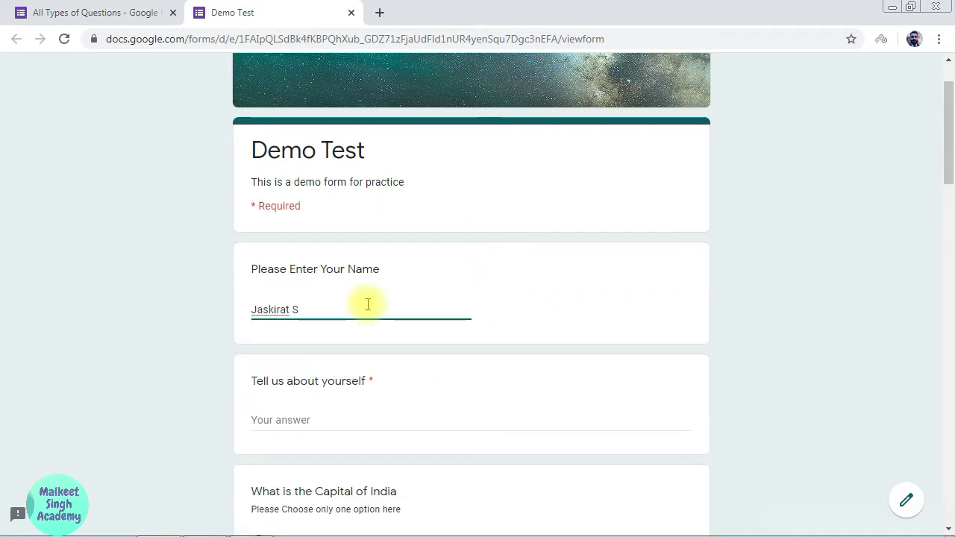
text(ingh)
key(Tab)
text(Hey there we)
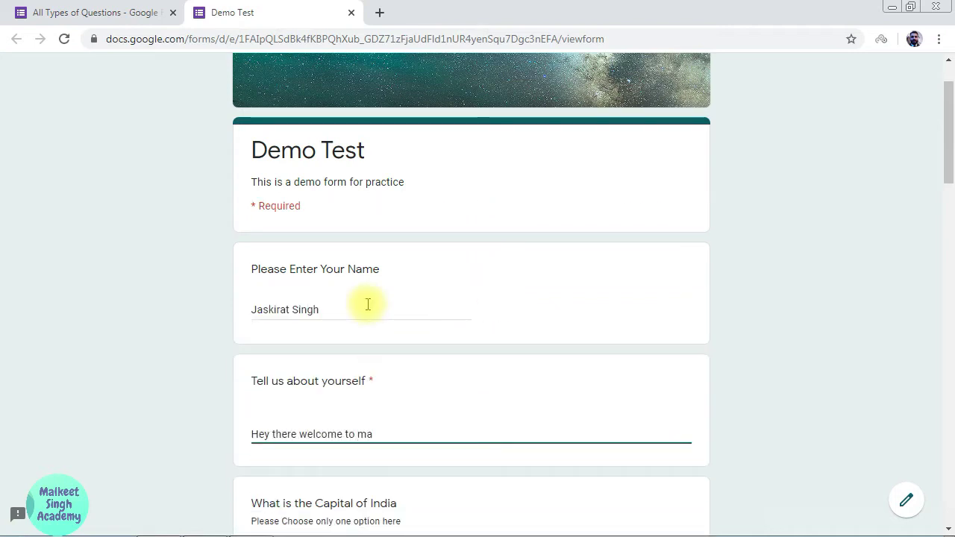
text(lkeet singh academy)
scroll(316, 360, down, 3)
Answer New Delhi as capital, tick colours, choose Punjab, rate 5, and answer Yes for every app.
click(258, 194)
click(258, 326)
click(314, 237)
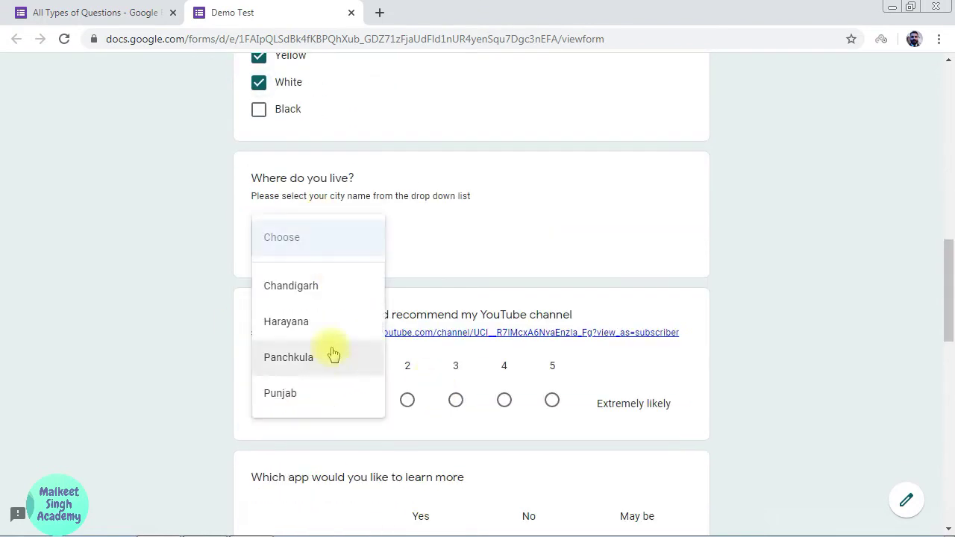
click(312, 388)
click(551, 251)
click(420, 256)
click(420, 297)
click(420, 337)
click(420, 381)
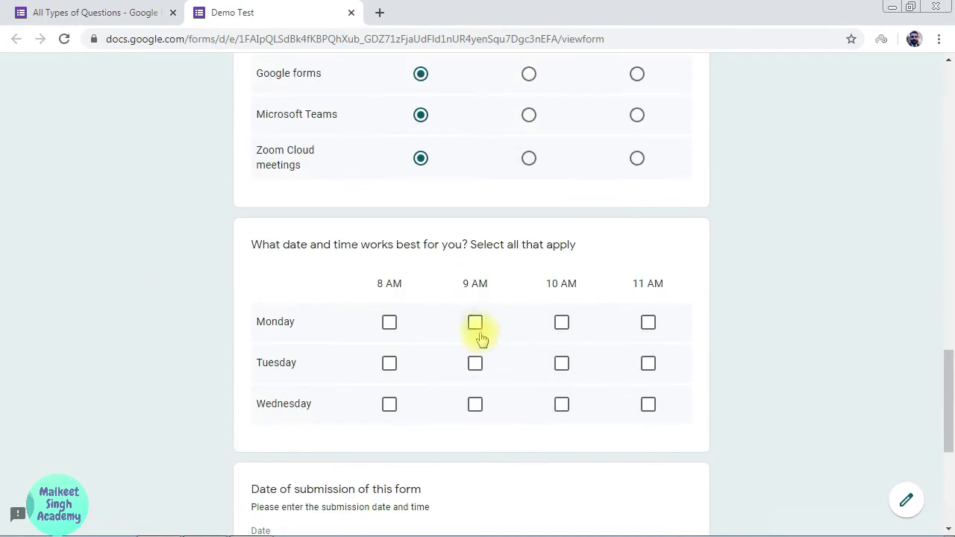
Tick Monday 9 and 10 AM, Tuesday 8 AM, and Wednesday 8 and 10 AM.
click(476, 322)
click(560, 322)
click(389, 363)
click(390, 404)
click(561, 405)
Enter the date 09-Jun-2020 and hours taken 0502.
click(257, 332)
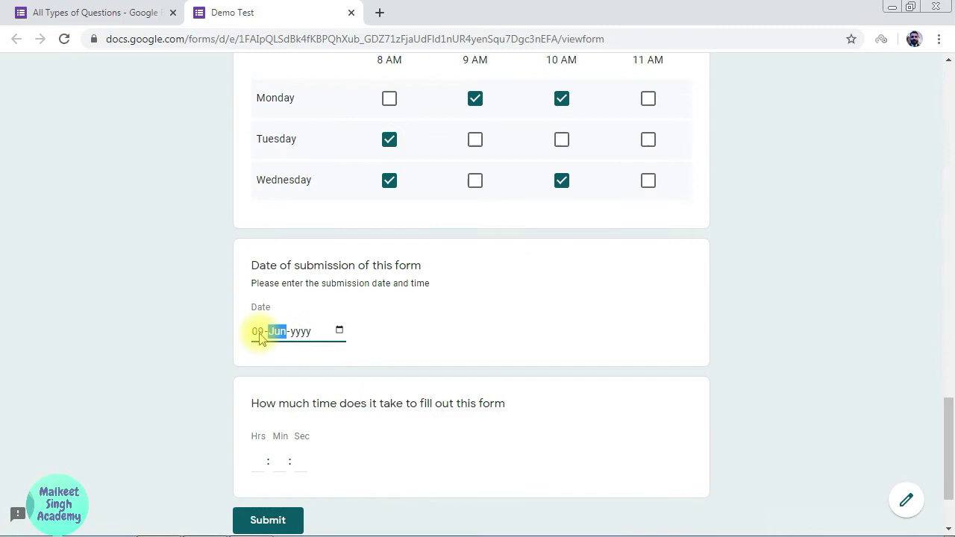
text(62020)
click(748, 362)
scroll(748, 362, down, 1)
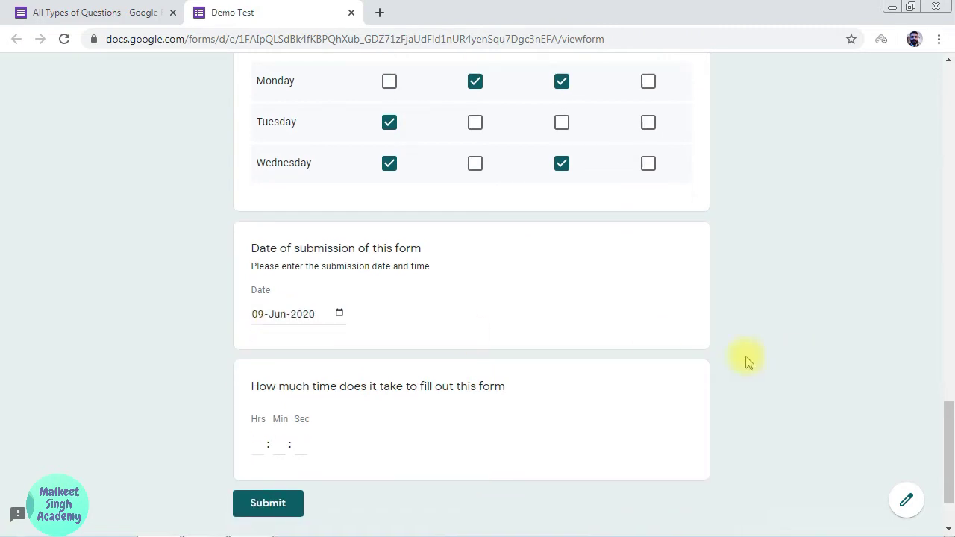
scroll(748, 362, down, 1)
click(258, 354)
text(05)
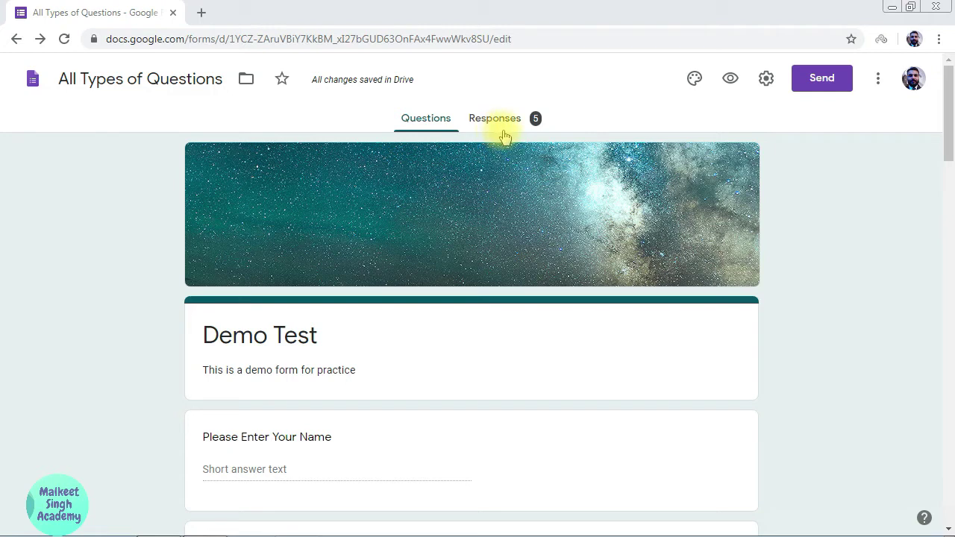
Open the Demo Test responses and switch from the individual view to the Summary of all five.
click(286, 240)
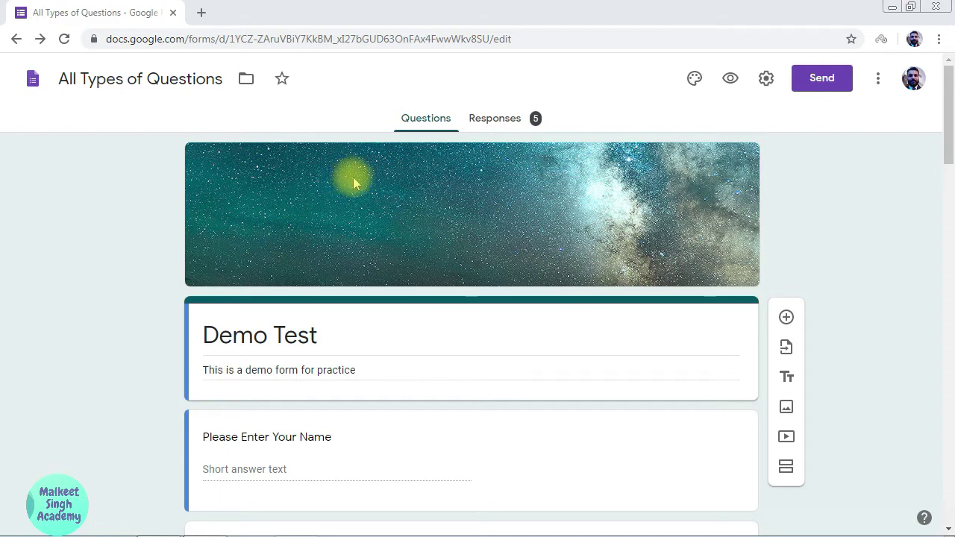
click(490, 131)
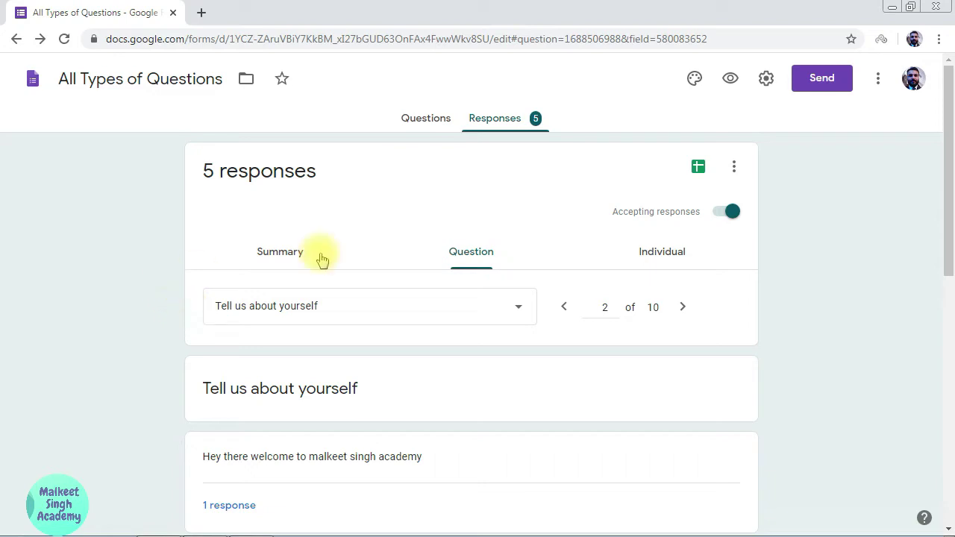
click(297, 253)
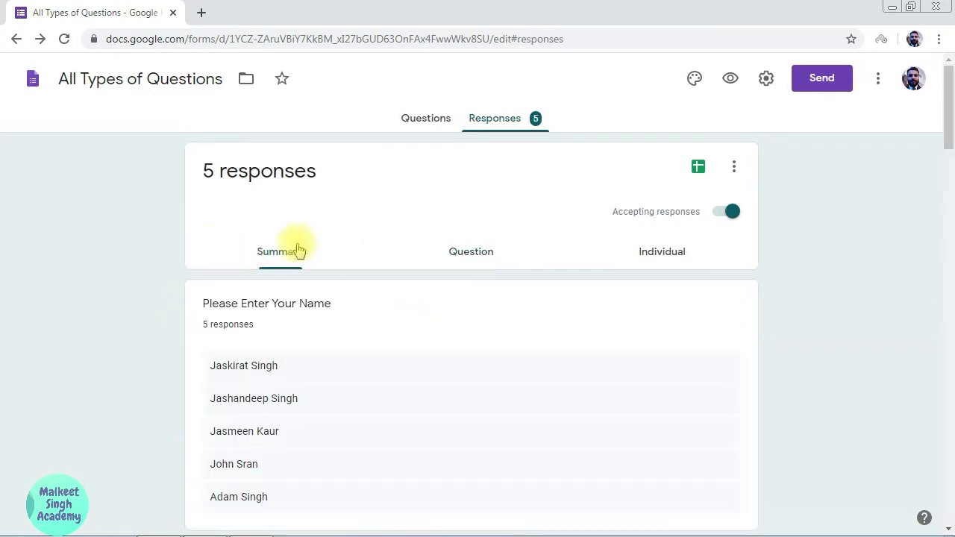
click(457, 267)
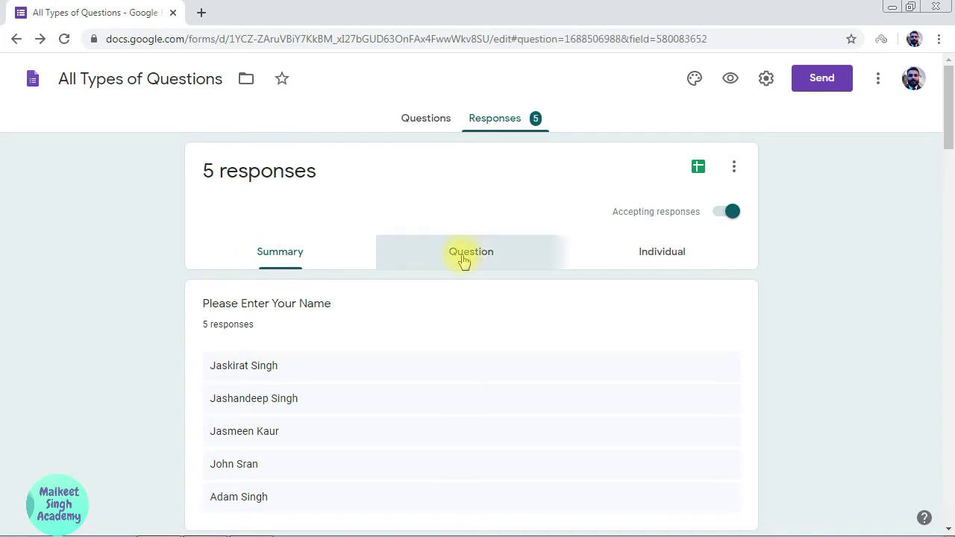
click(661, 257)
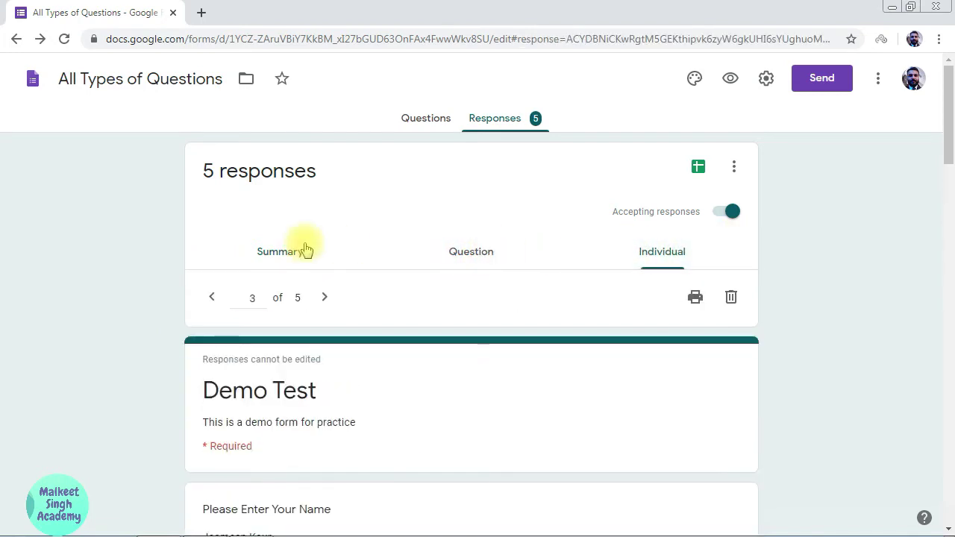
click(305, 251)
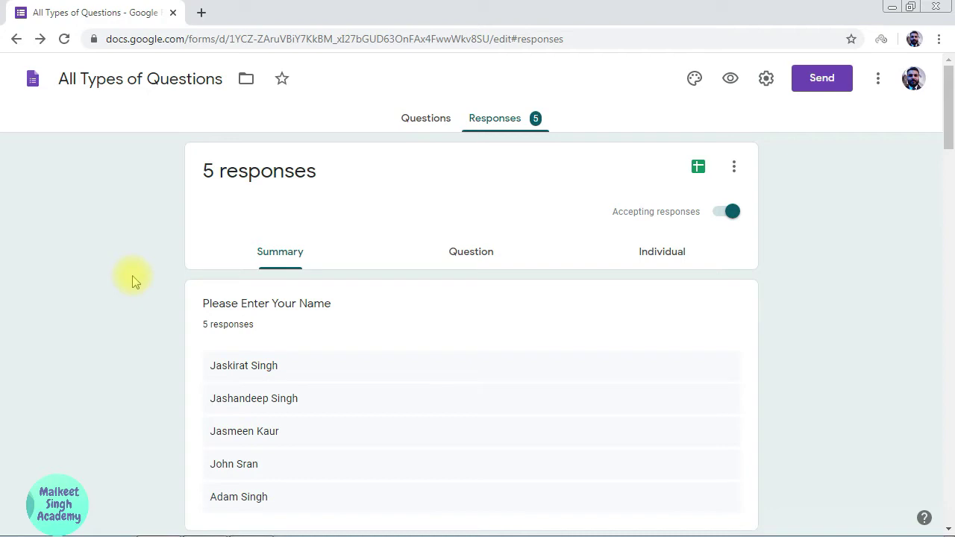
scroll(133, 280, down, 1)
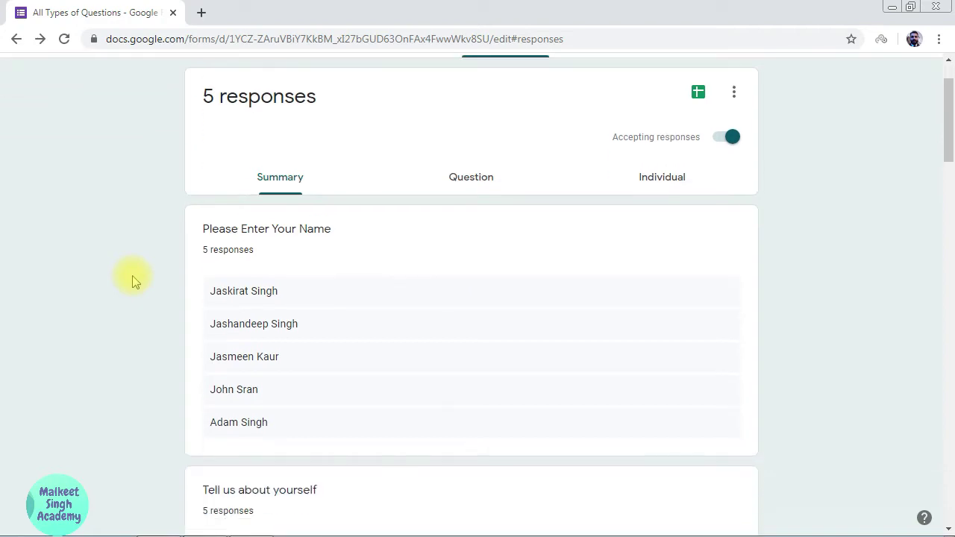
scroll(133, 280, down, 1)
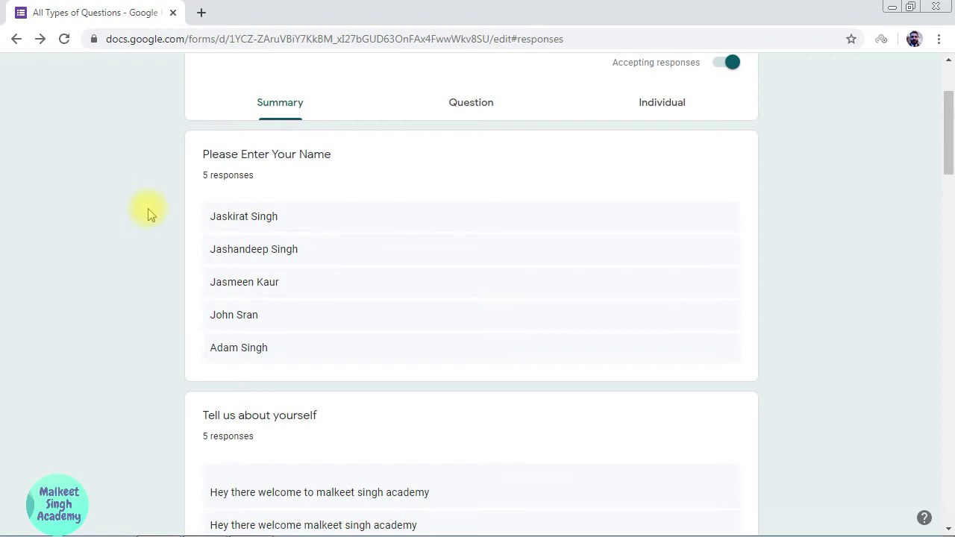
drag(214, 222, 298, 346)
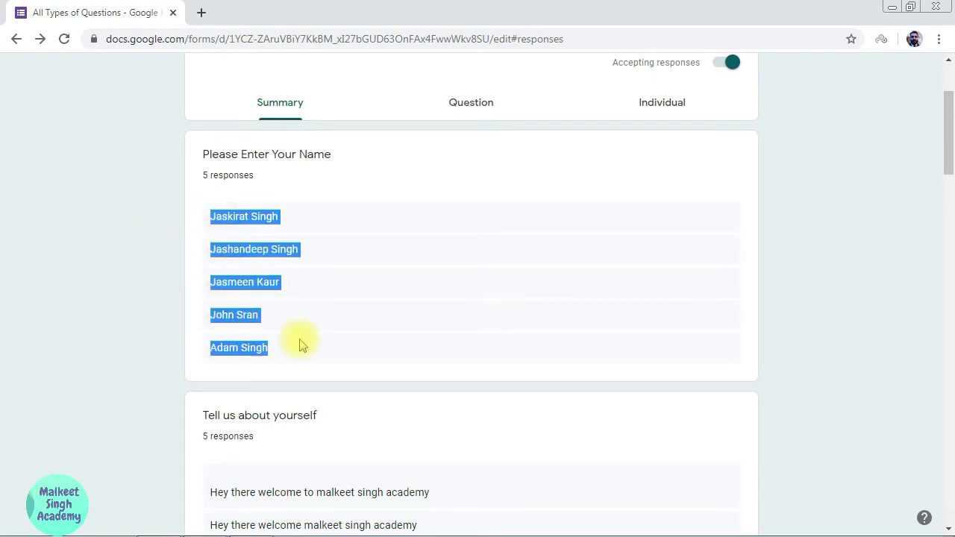
click(146, 279)
scroll(146, 280, down, 2)
scroll(146, 280, down, 1)
scroll(146, 279, down, 3)
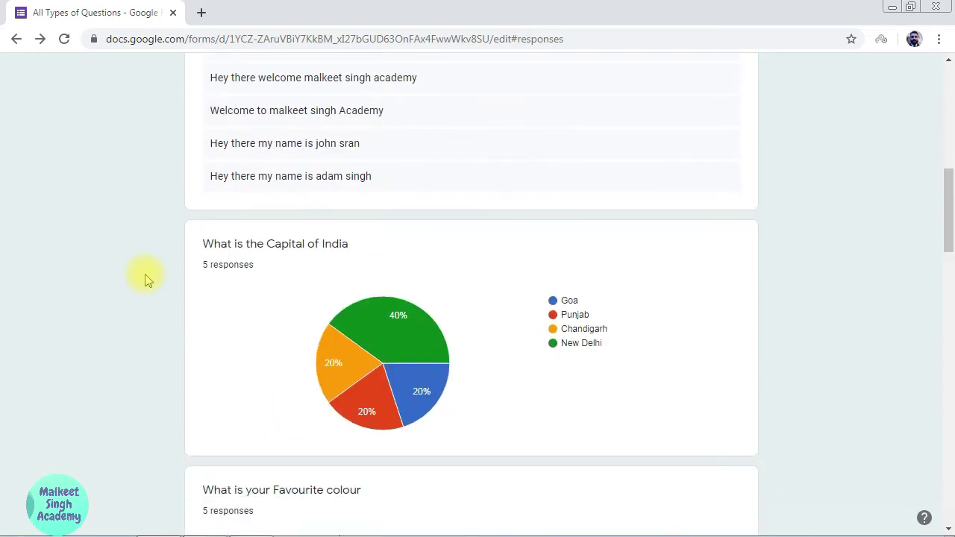
scroll(146, 279, down, 1)
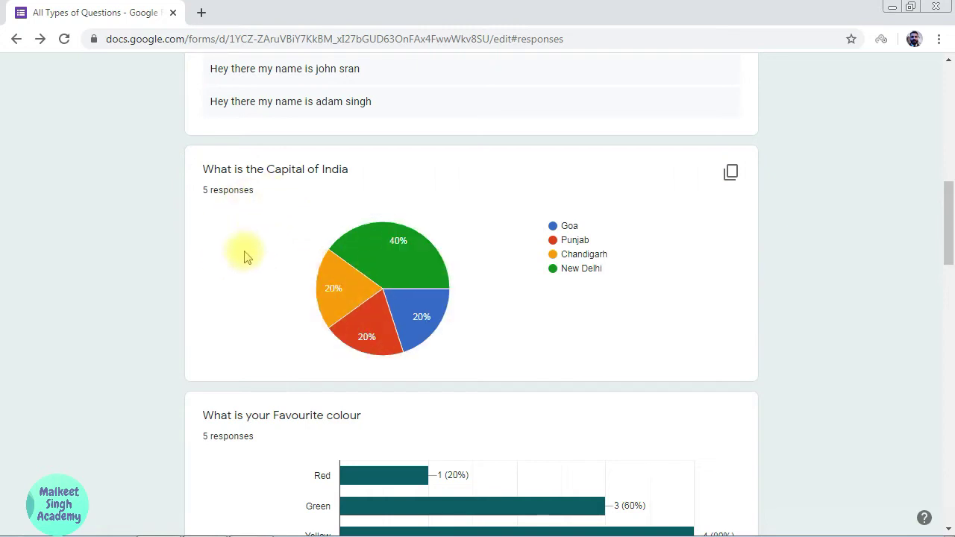
scroll(253, 250, down, 1)
scroll(253, 253, down, 3)
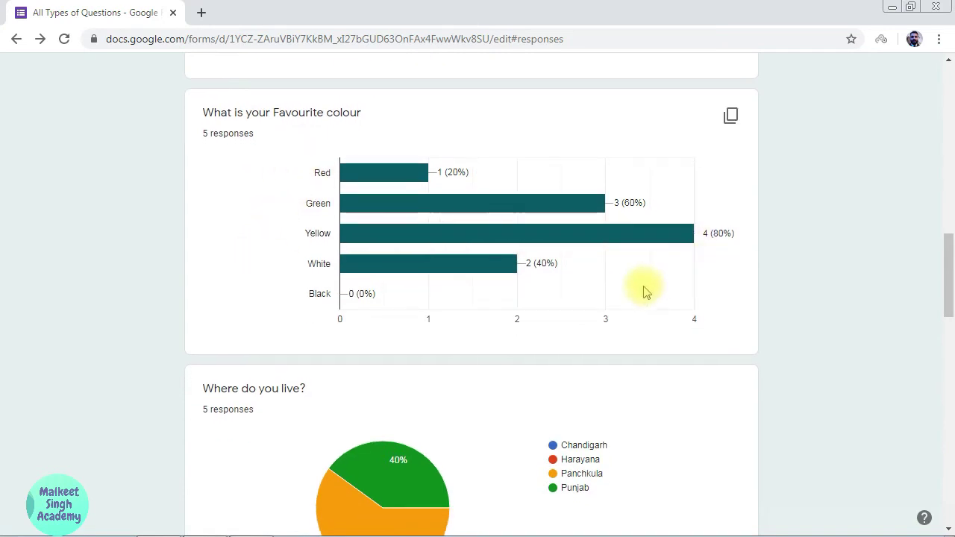
scroll(640, 288, down, 3)
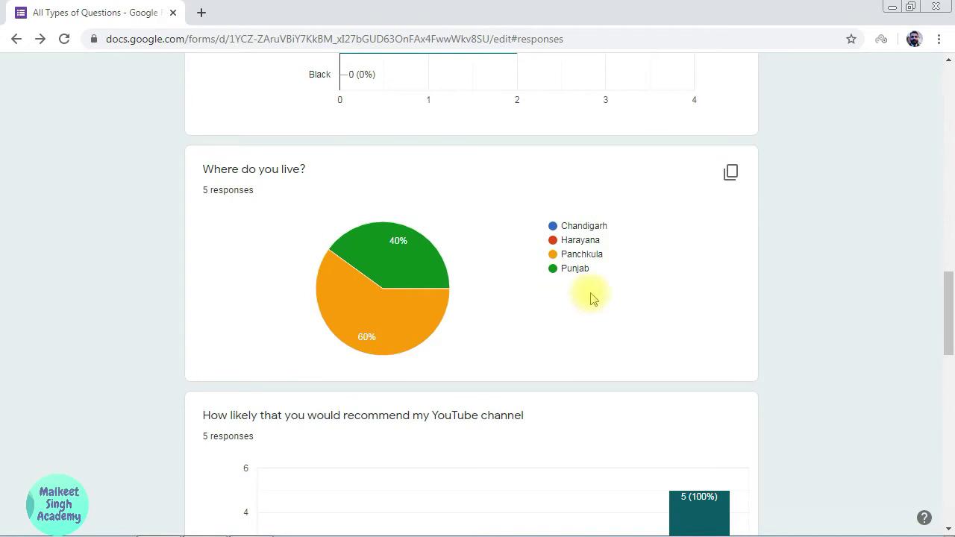
scroll(595, 296, down, 2)
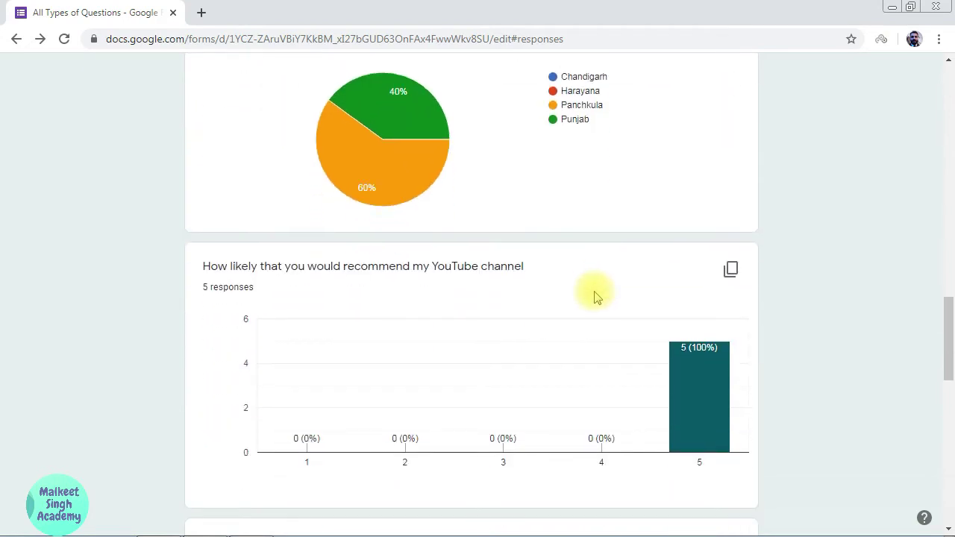
scroll(597, 286, down, 1)
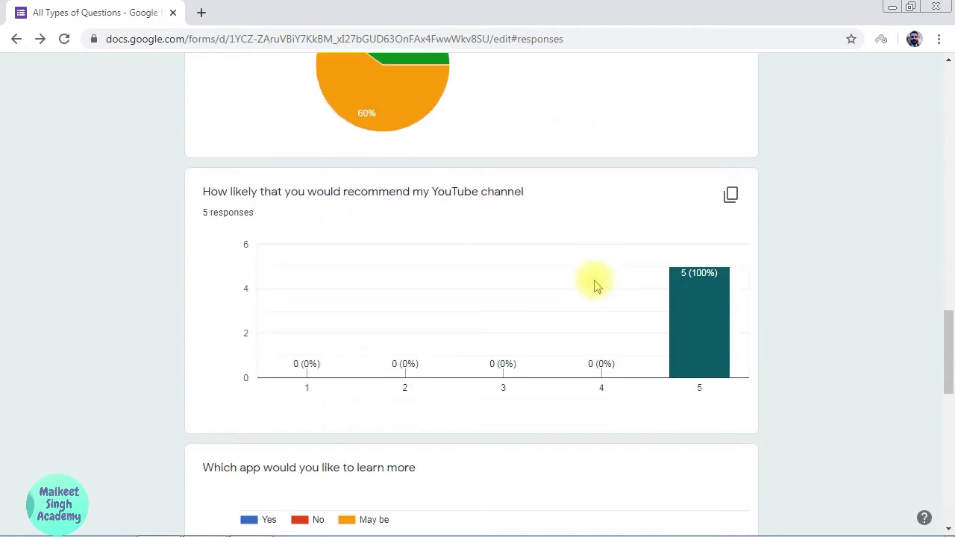
scroll(595, 286, up, 5)
scroll(596, 286, up, 3)
scroll(595, 285, up, 1)
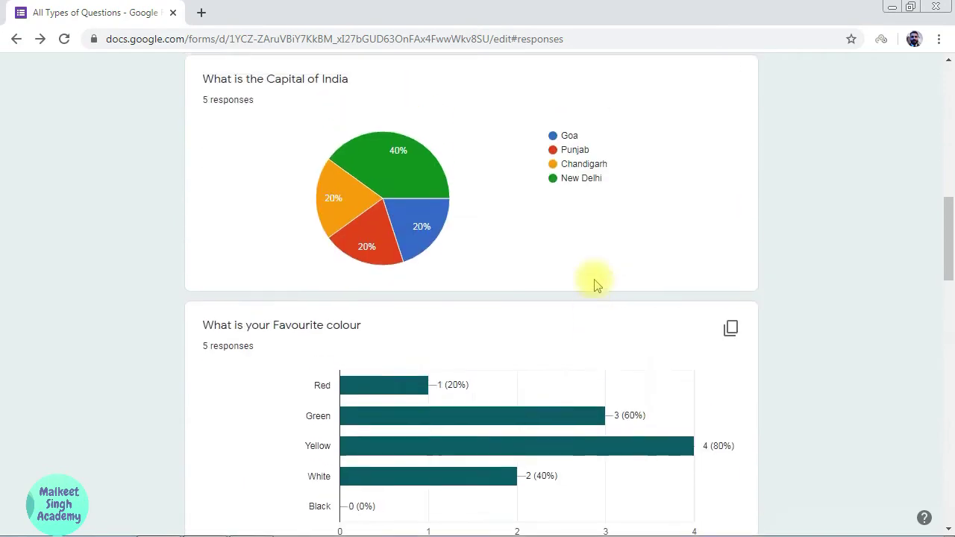
scroll(596, 285, up, 3)
scroll(596, 313, up, 1)
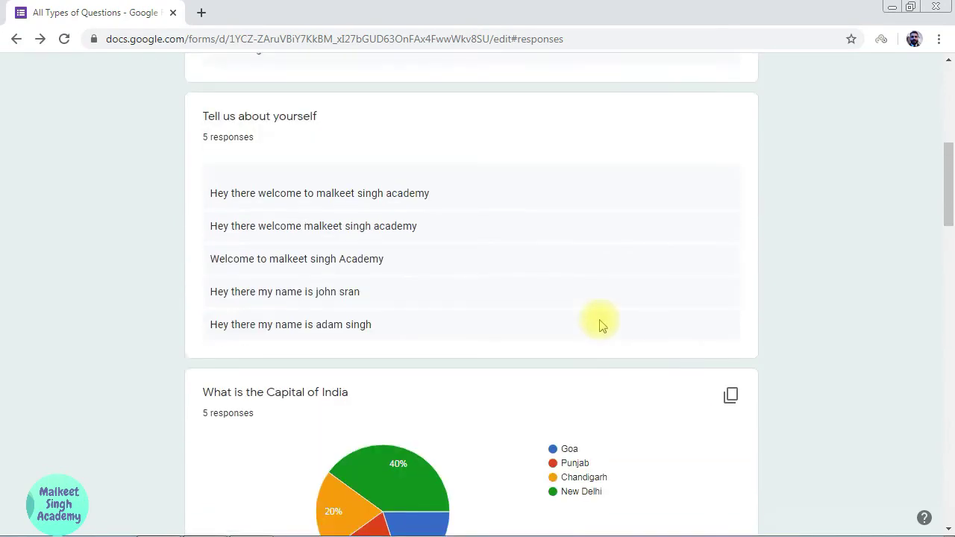
scroll(601, 323, up, 3)
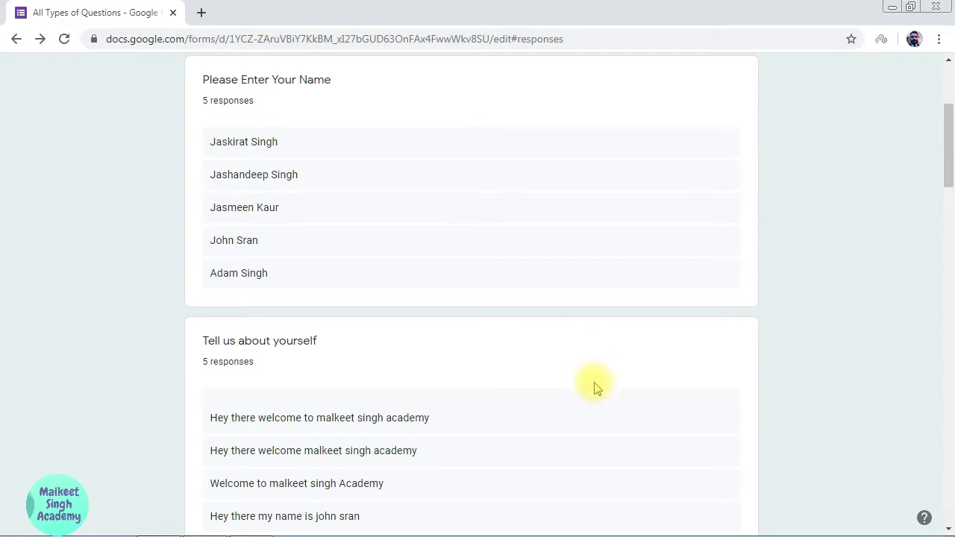
scroll(594, 385, up, 3)
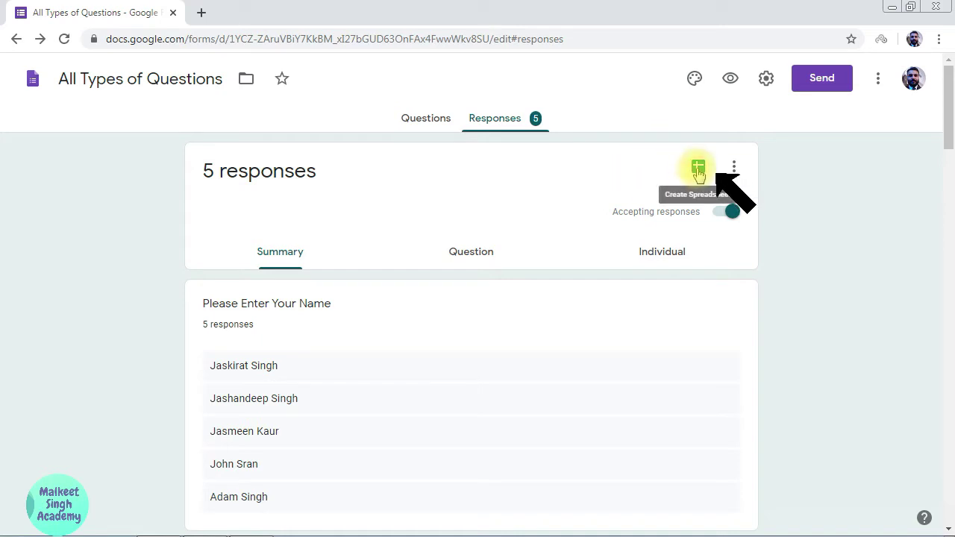
Link the responses to a new spreadsheet, 'All Types of Questions (Responses)'.
click(699, 170)
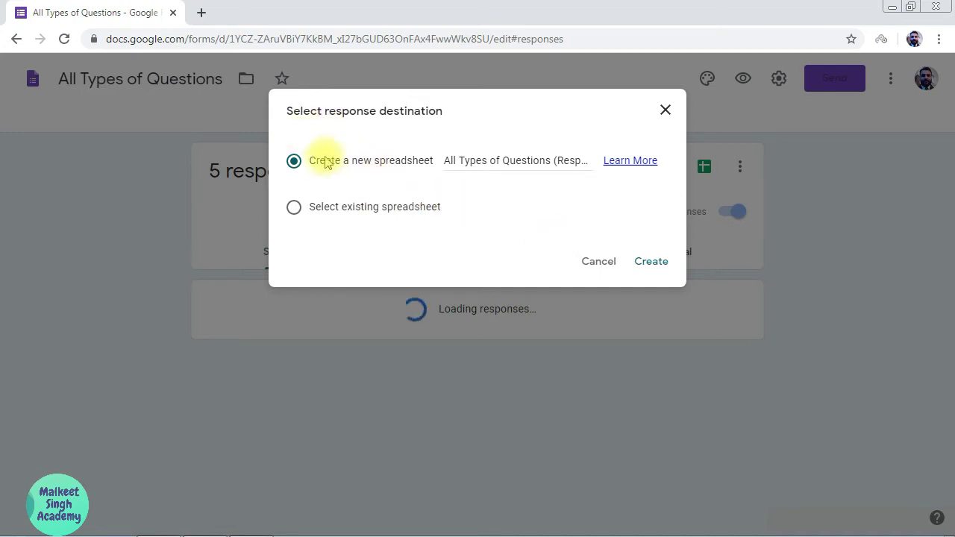
click(649, 262)
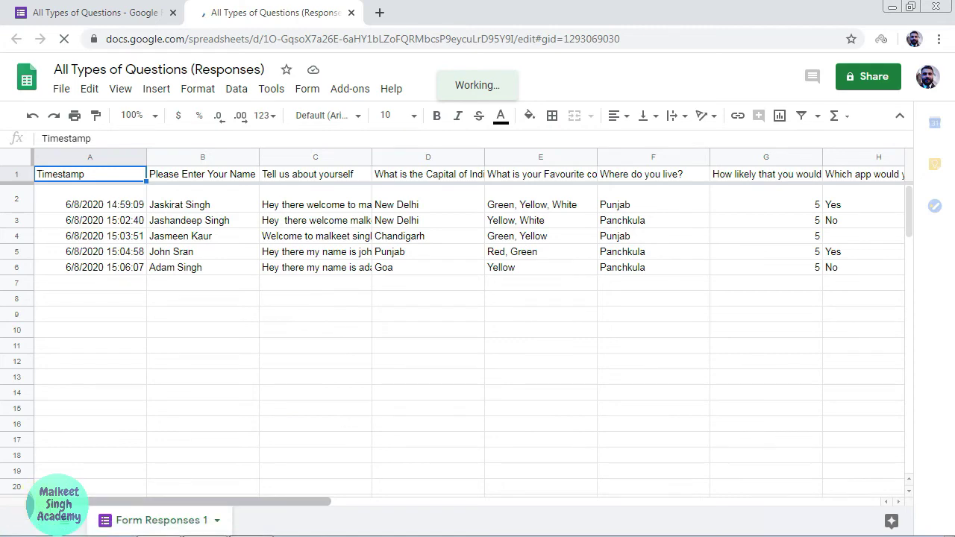
Scroll across the response columns and add a filter to the header row.
drag(68, 501, 317, 493)
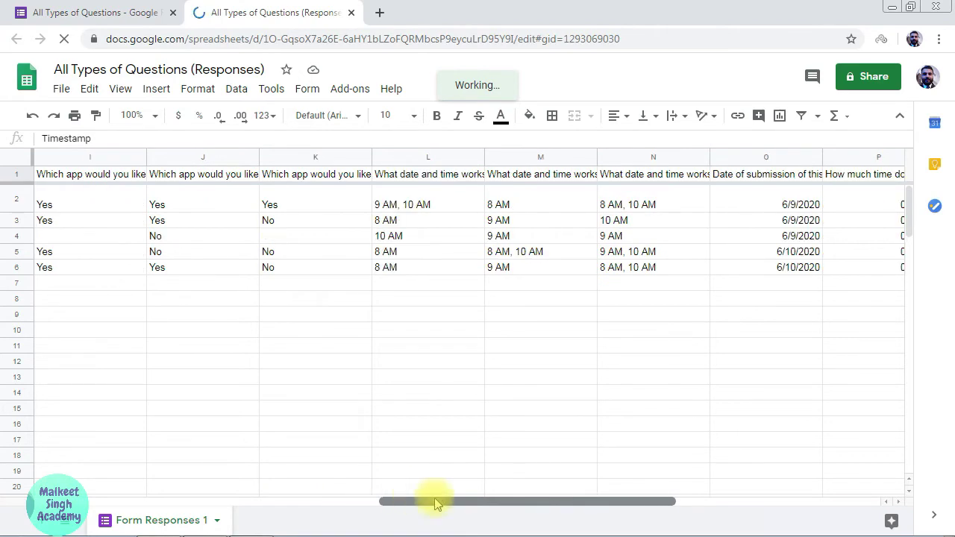
drag(317, 493, 425, 498)
drag(359, 501, 22, 498)
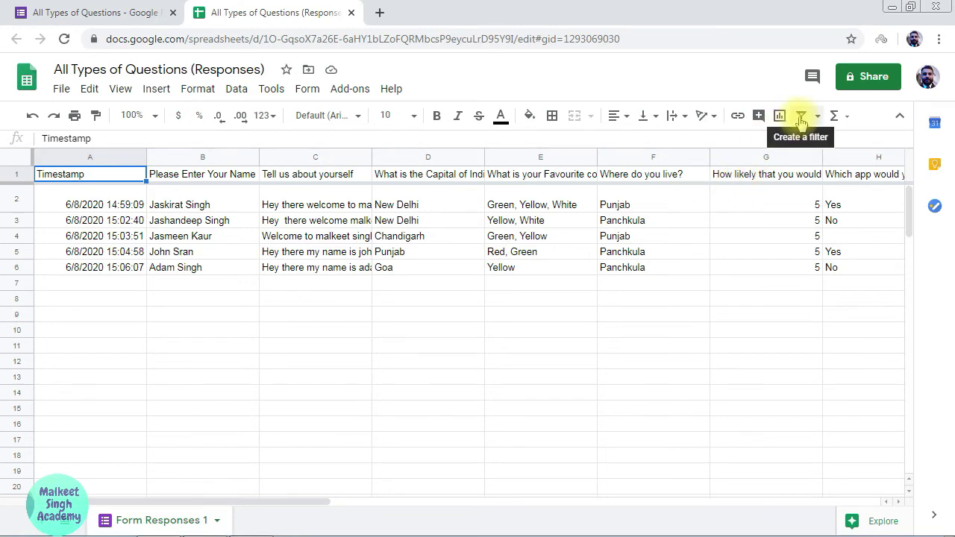
click(800, 118)
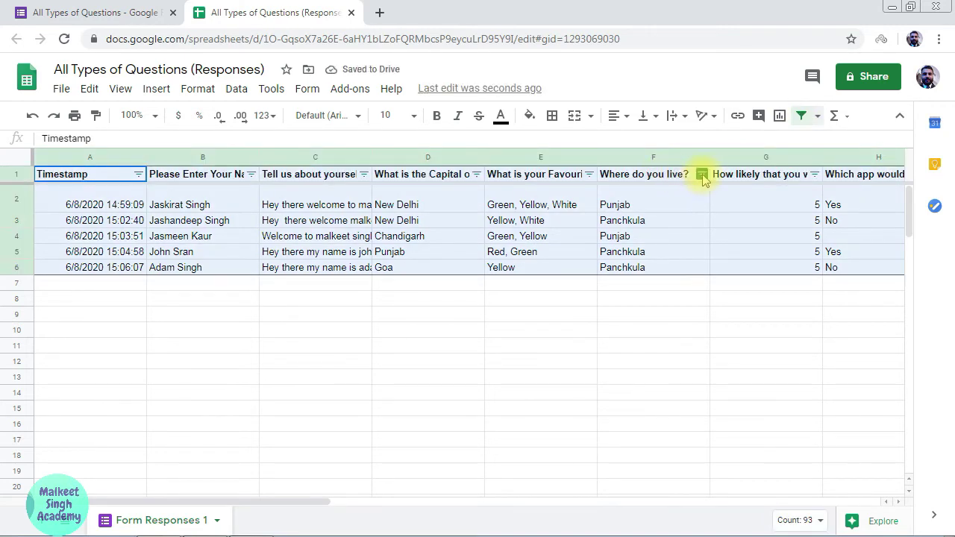
Set the 'Where do you live?' filter to keep only Panchkula.
click(702, 175)
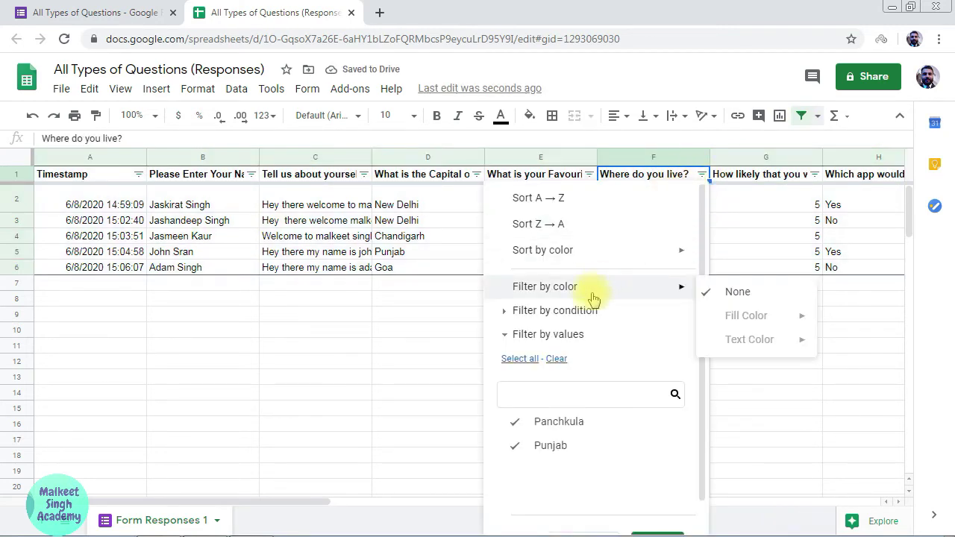
click(522, 360)
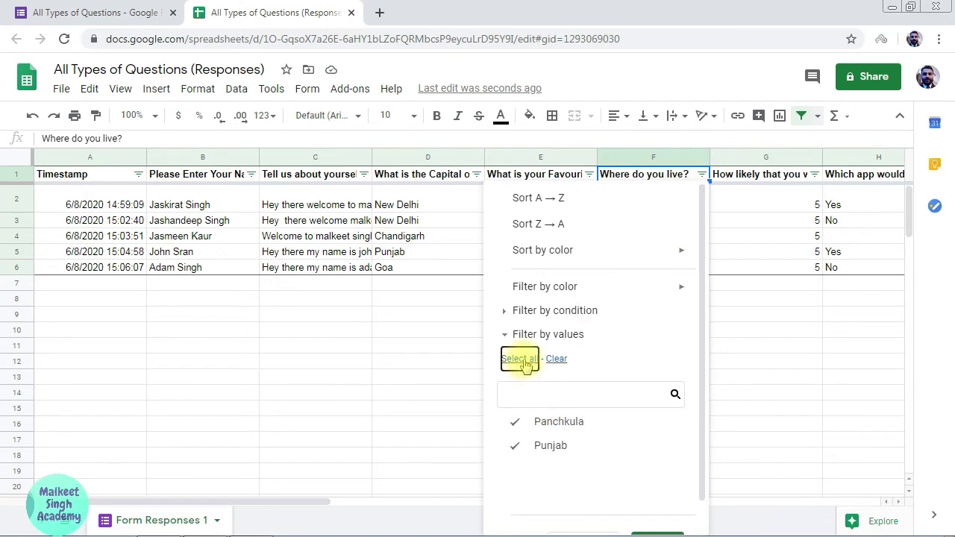
click(556, 360)
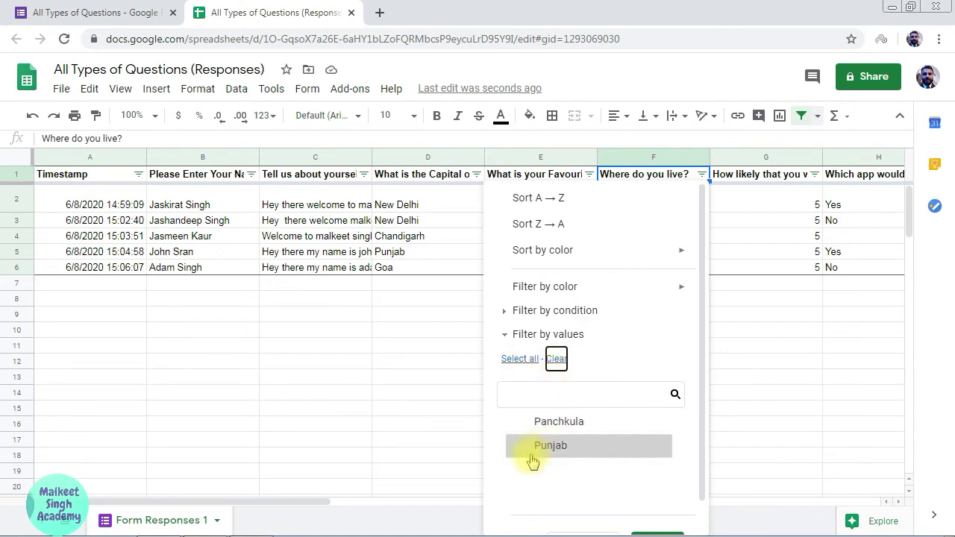
click(524, 421)
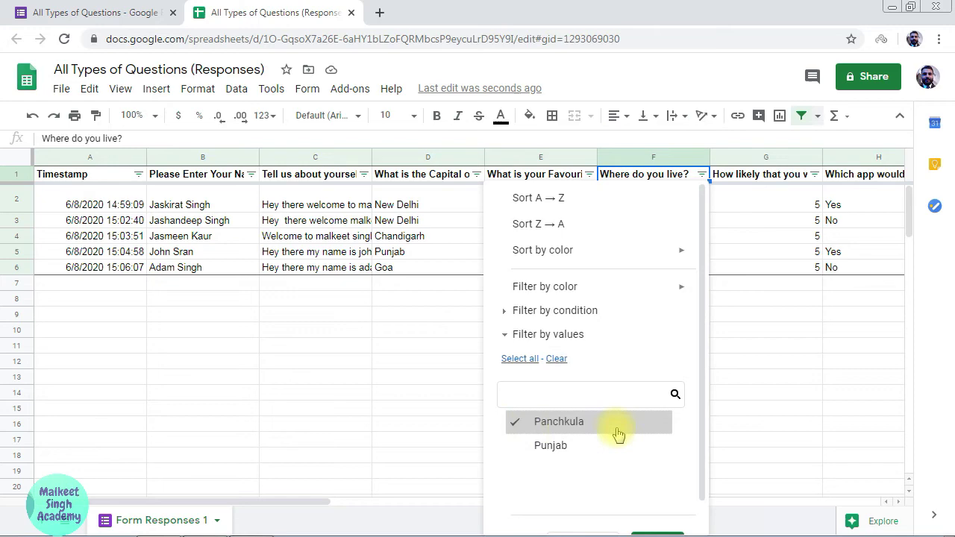
click(731, 398)
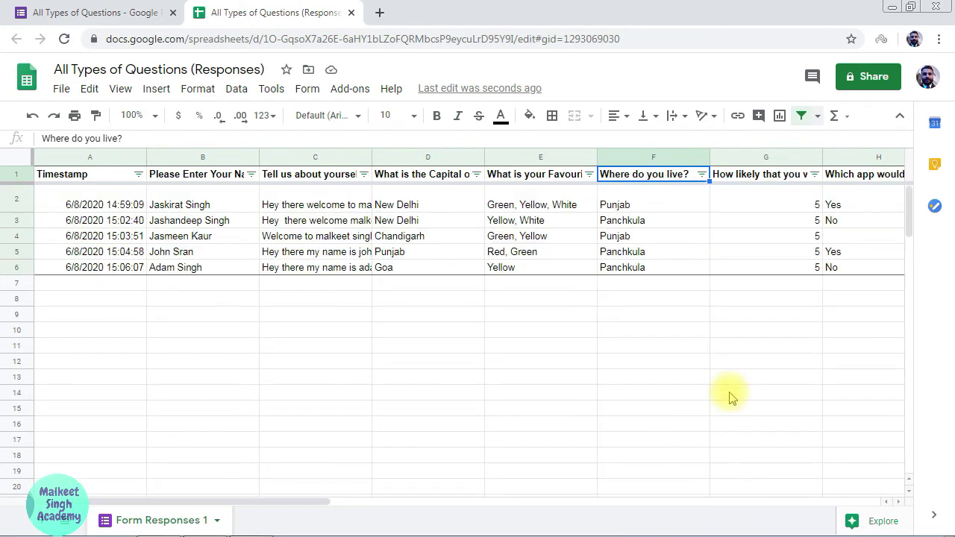
click(701, 174)
scroll(661, 514, down, 1)
Apply the Panchkula-only location filter and return to the sheet's first cell.
click(661, 520)
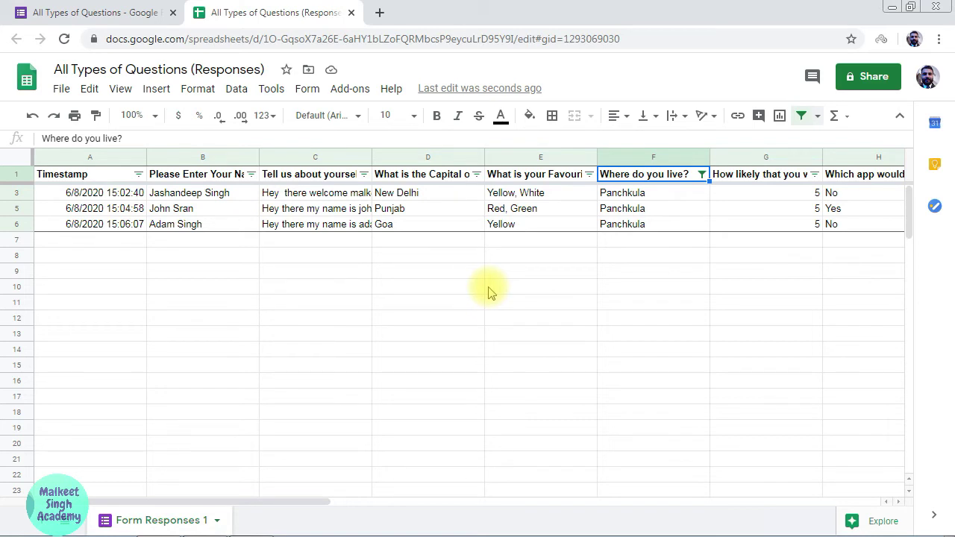
key(Home)
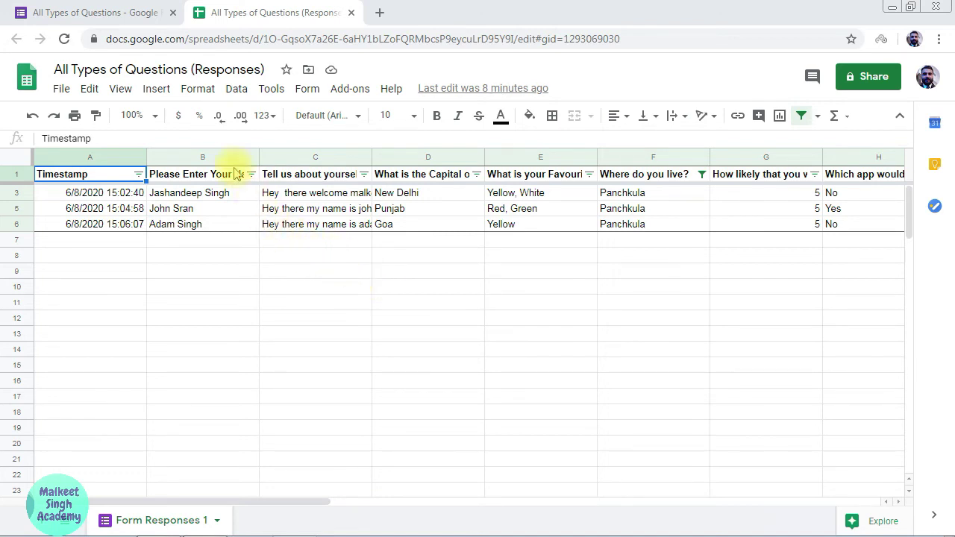
Unlink the form from its responses spreadsheet and confirm the unlink.
click(63, 9)
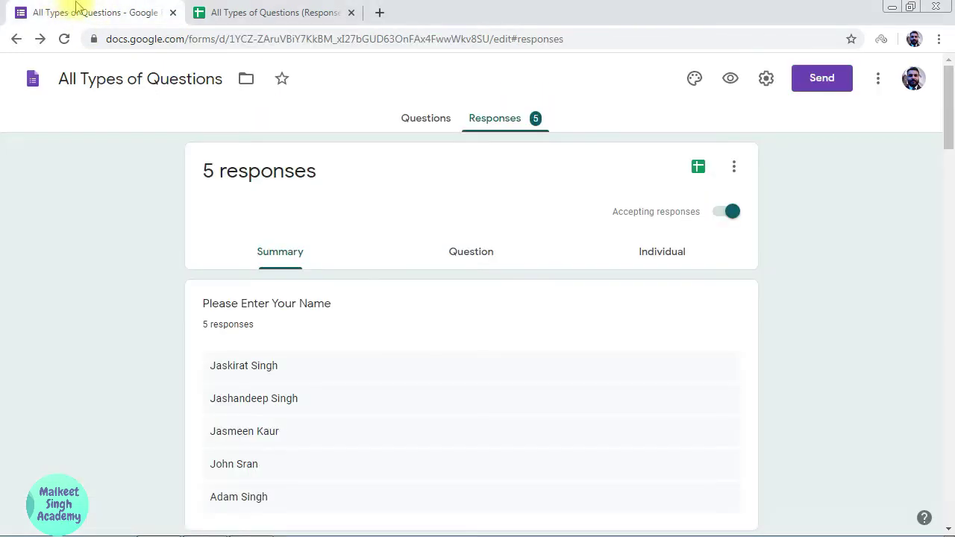
click(736, 170)
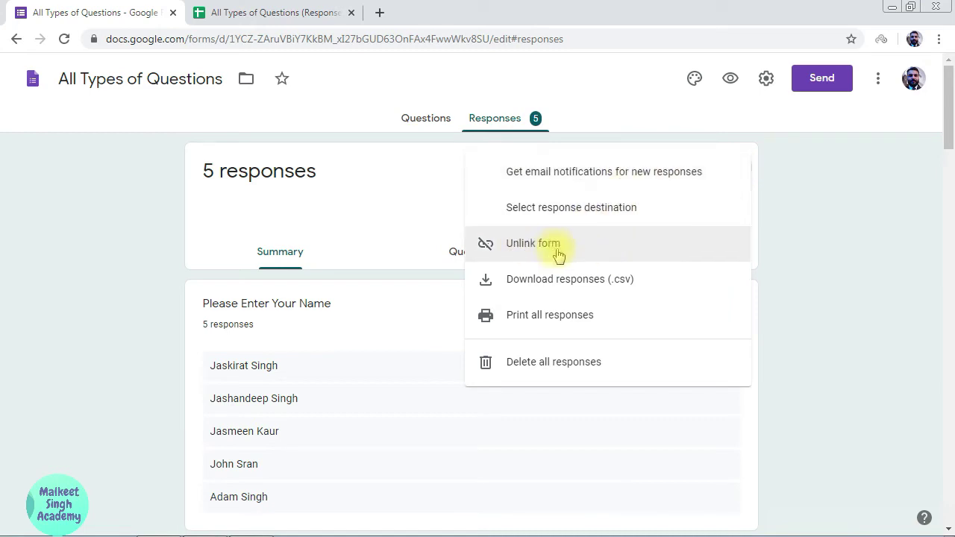
click(320, 15)
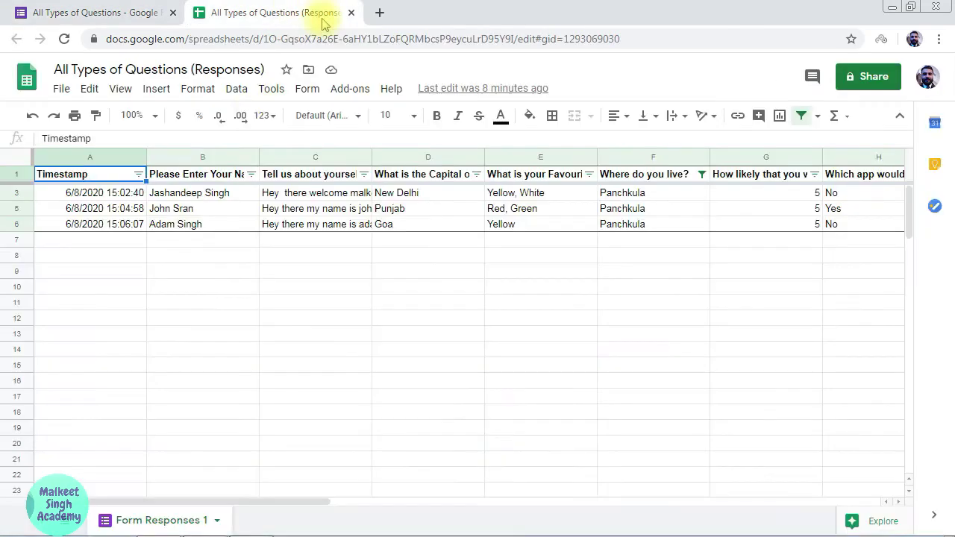
click(112, 12)
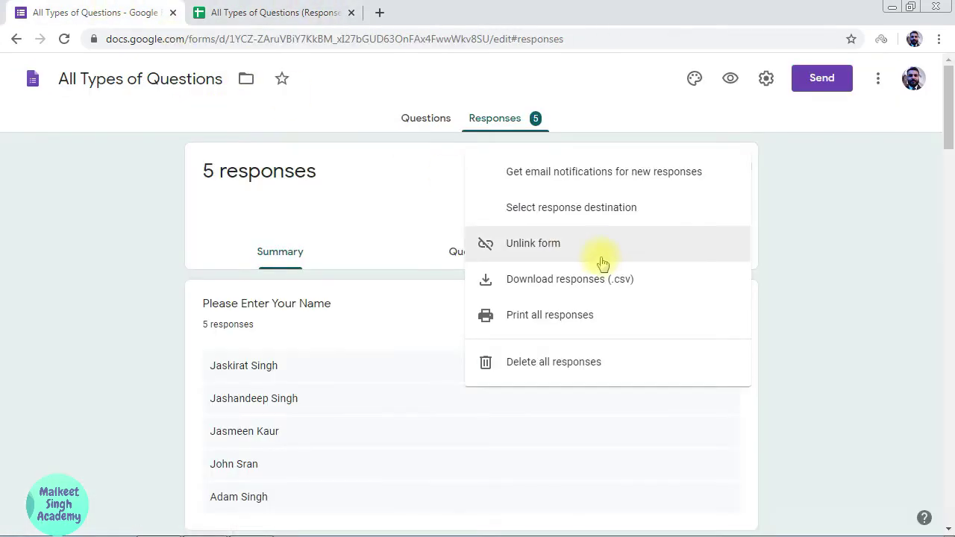
click(580, 252)
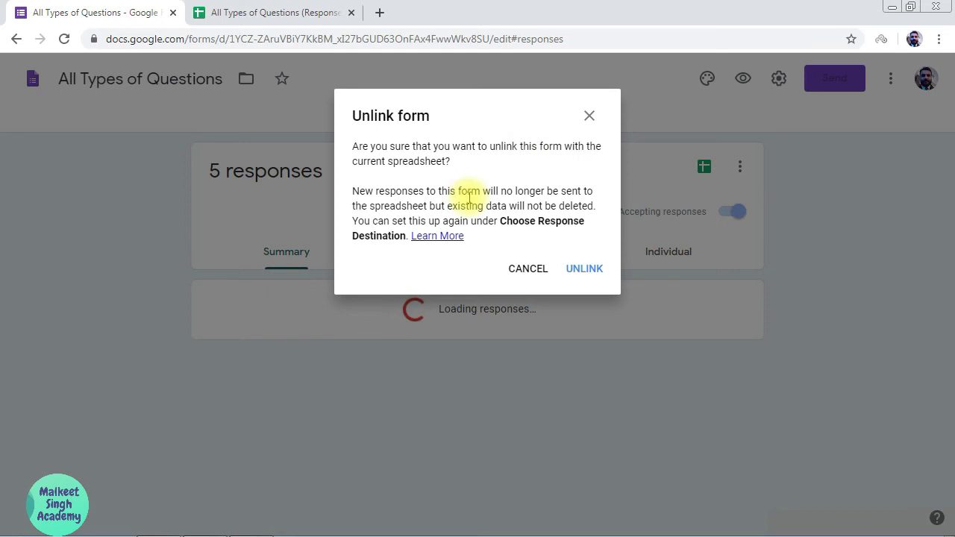
click(581, 275)
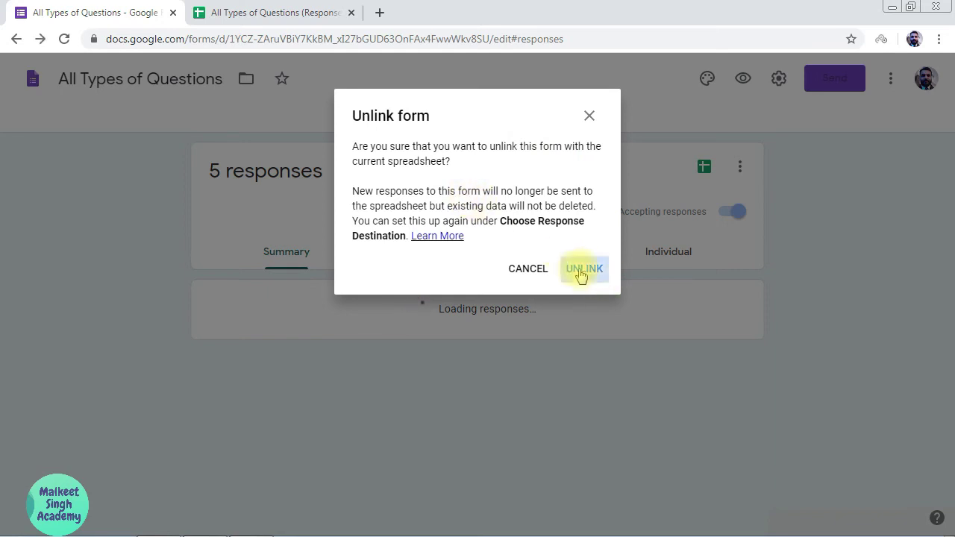
Close the old sheet and link the responses to a freshly created spreadsheet.
click(351, 12)
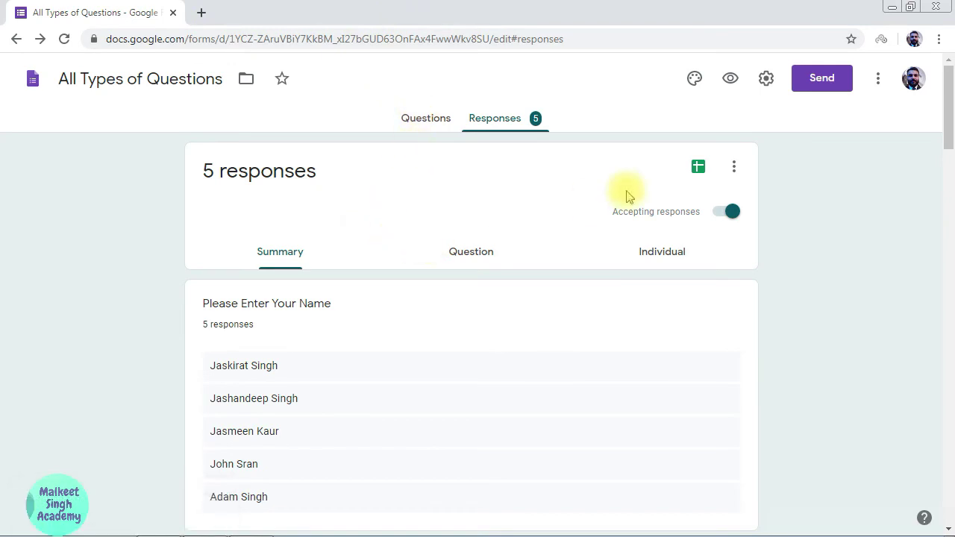
click(697, 170)
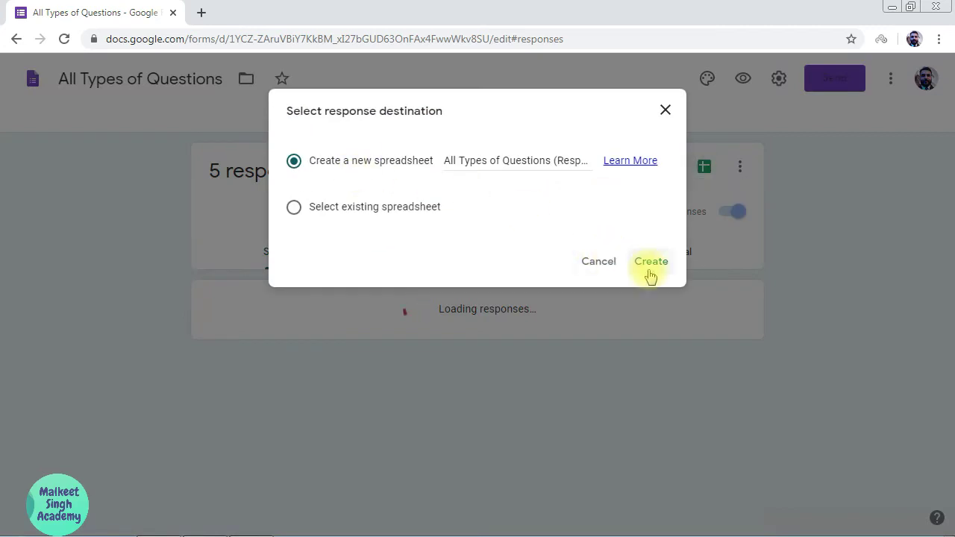
click(648, 270)
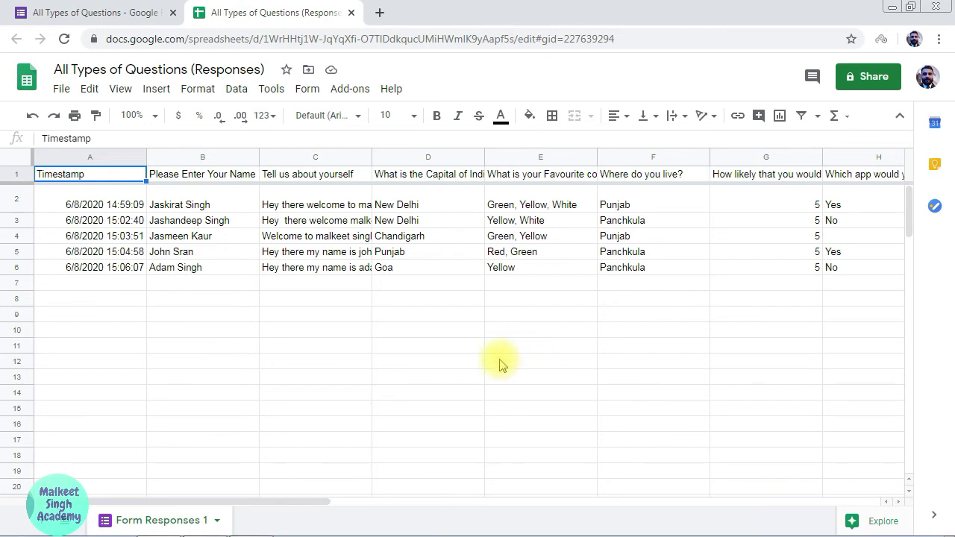
Enable 'Get email notifications for new responses' in the Responses options menu.
click(86, 8)
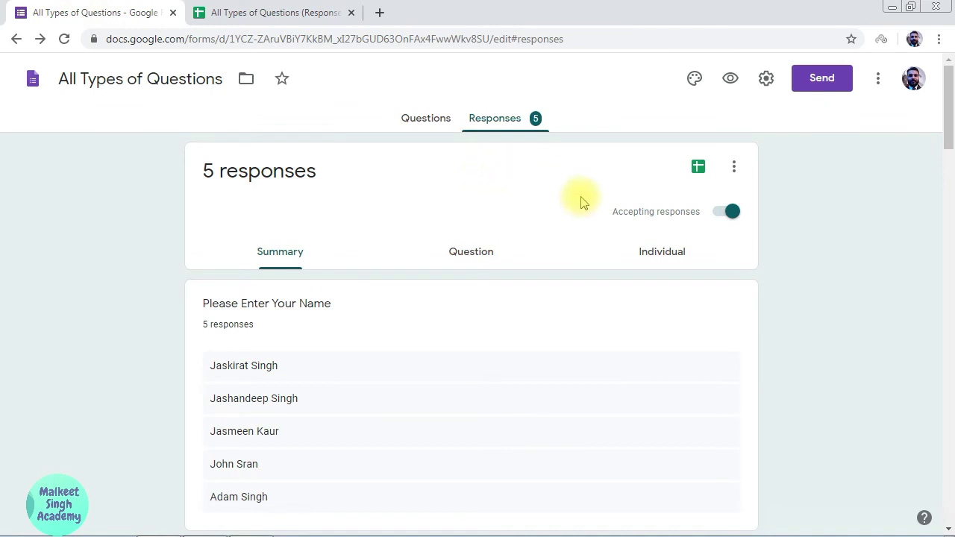
click(734, 168)
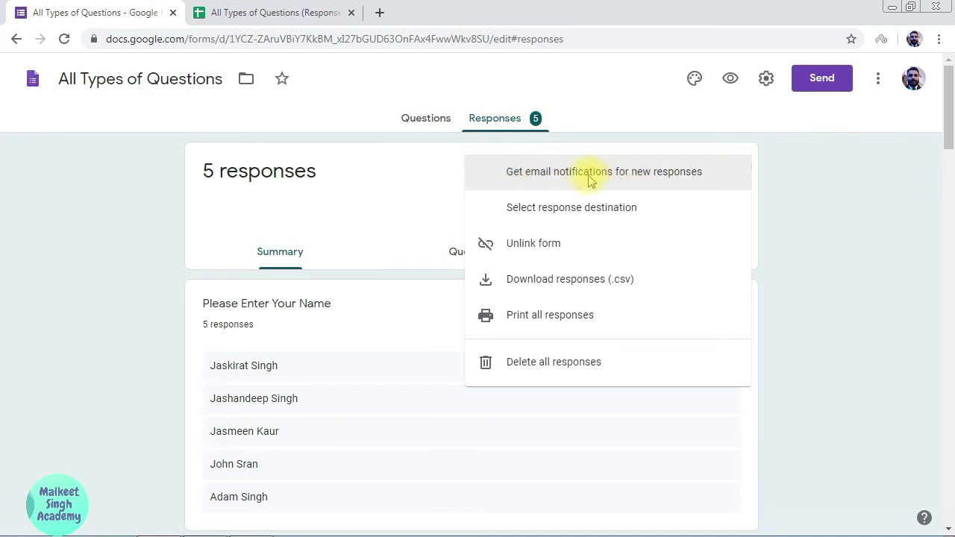
click(590, 173)
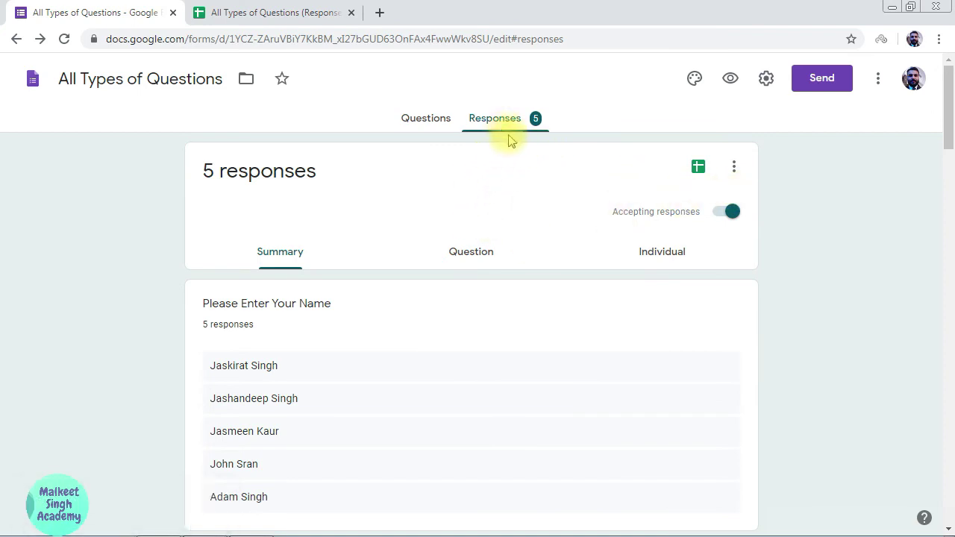
click(732, 169)
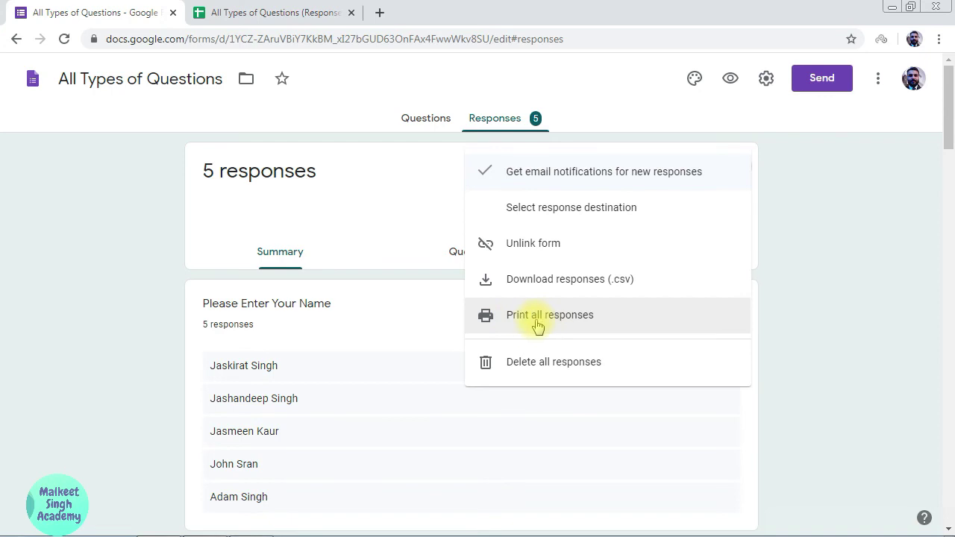
Review the 20-page 'Print all responses' preview, then cancel printing.
click(535, 320)
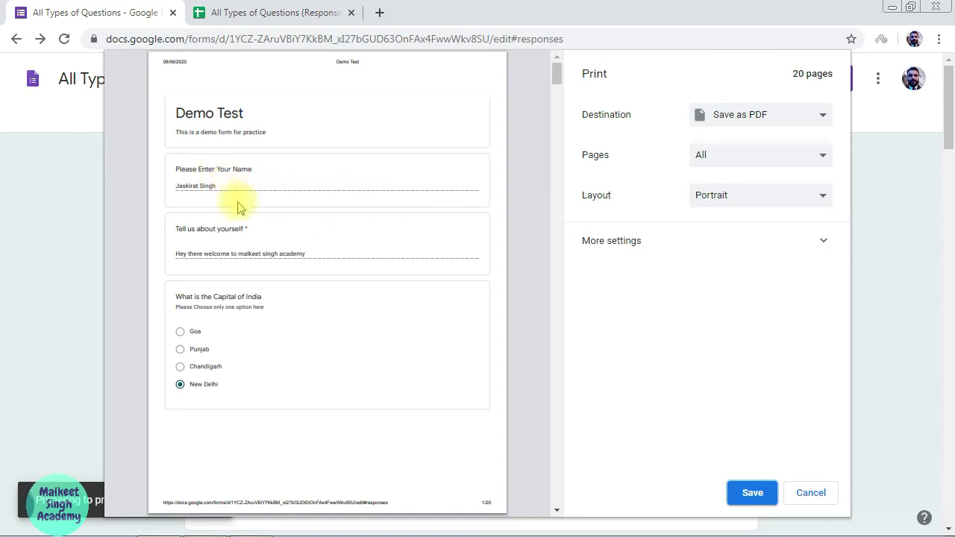
scroll(289, 239, down, 3)
scroll(291, 242, down, 3)
scroll(295, 241, down, 3)
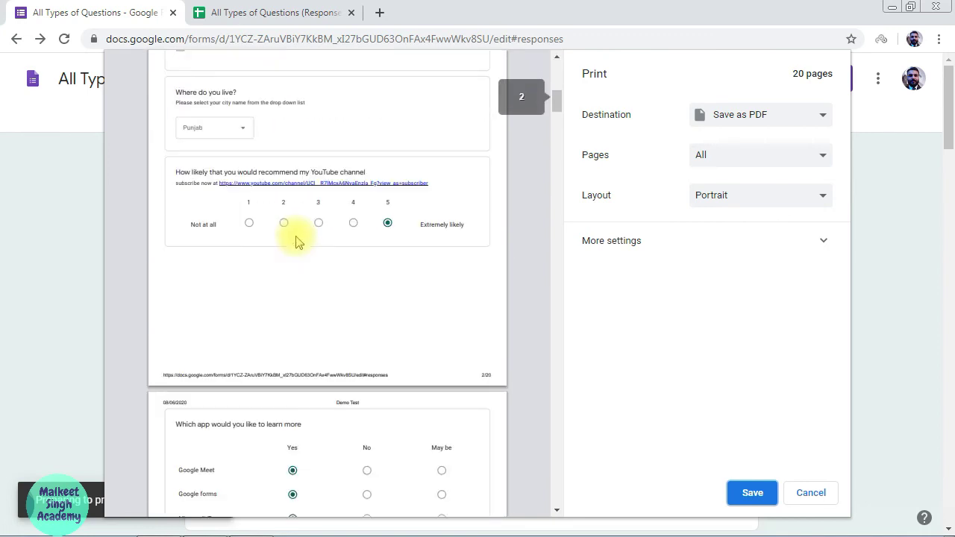
scroll(296, 241, down, 2)
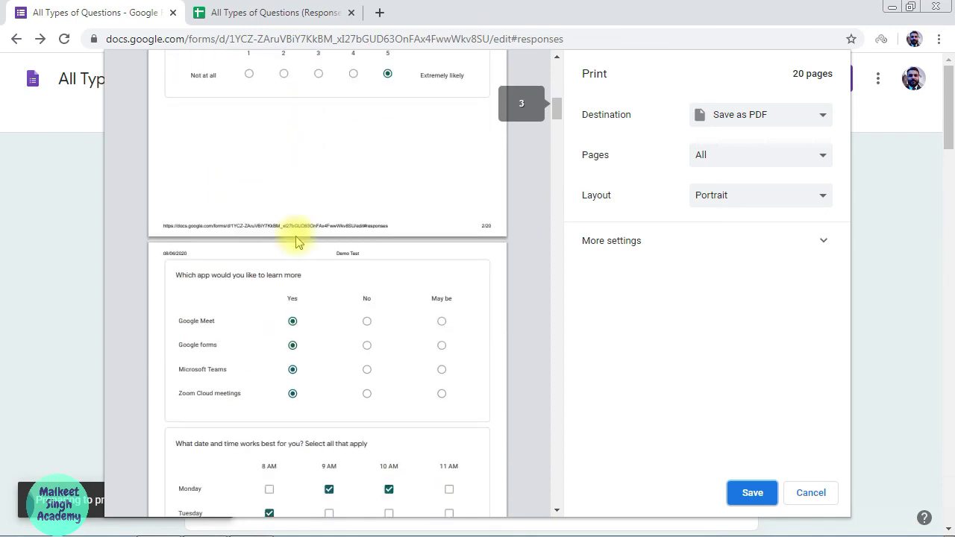
scroll(295, 241, down, 2)
scroll(296, 241, down, 3)
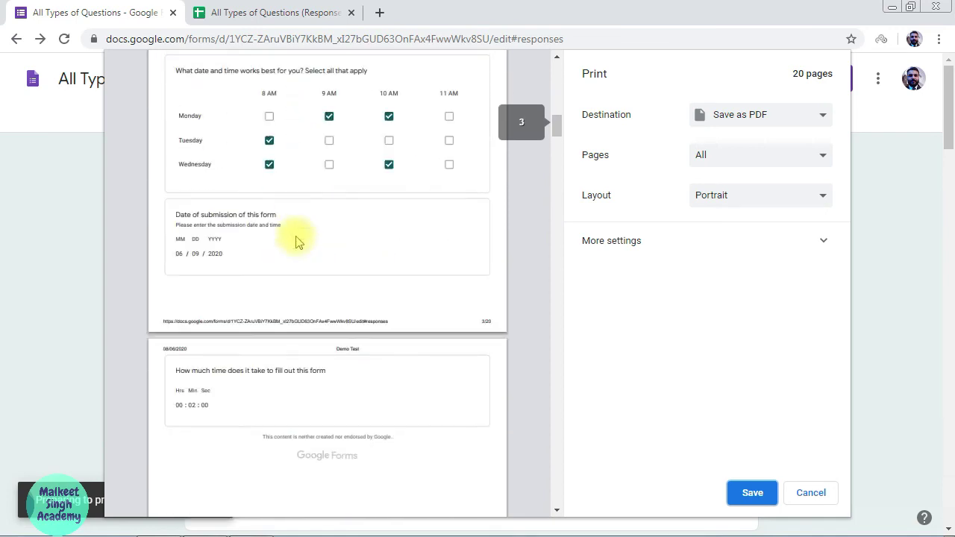
scroll(296, 241, down, 2)
scroll(296, 240, down, 4)
scroll(295, 241, down, 2)
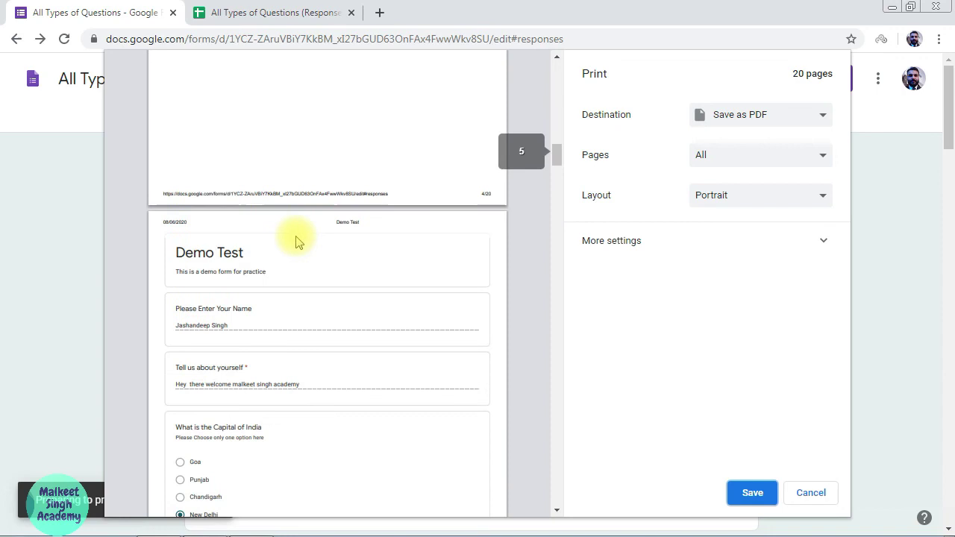
scroll(296, 240, down, 3)
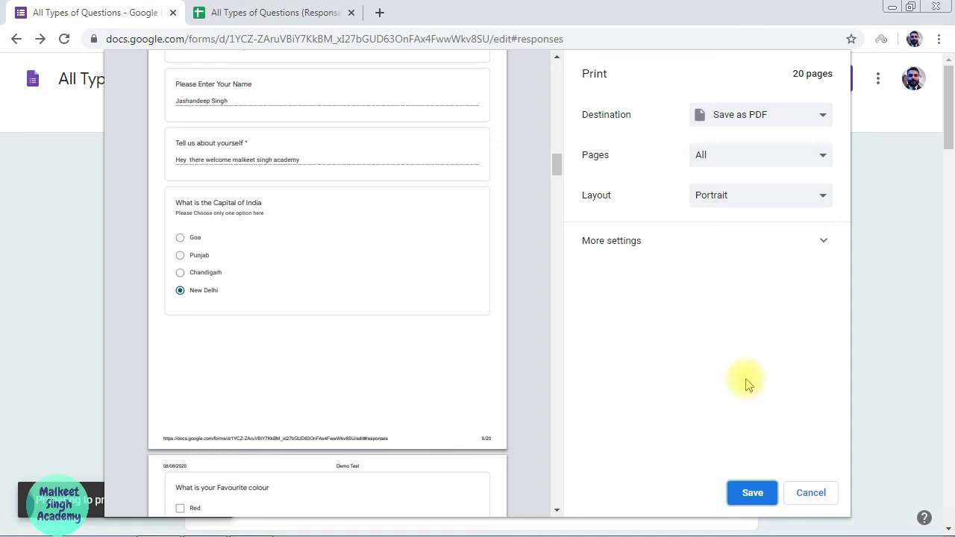
click(803, 491)
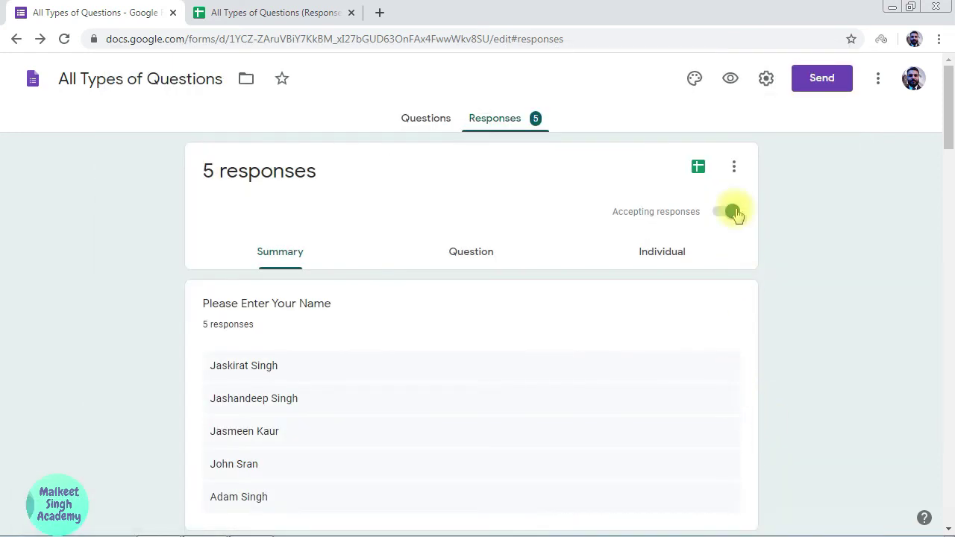
click(733, 168)
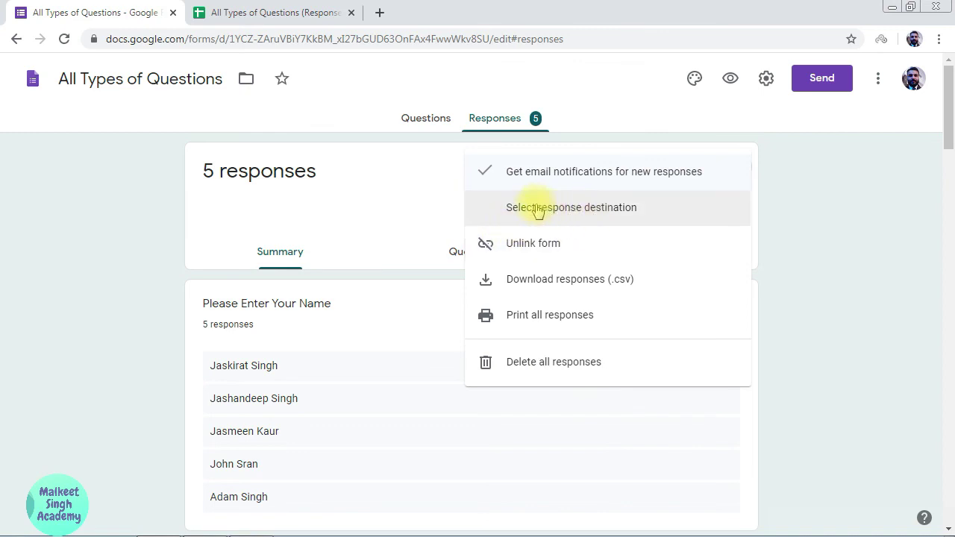
click(571, 213)
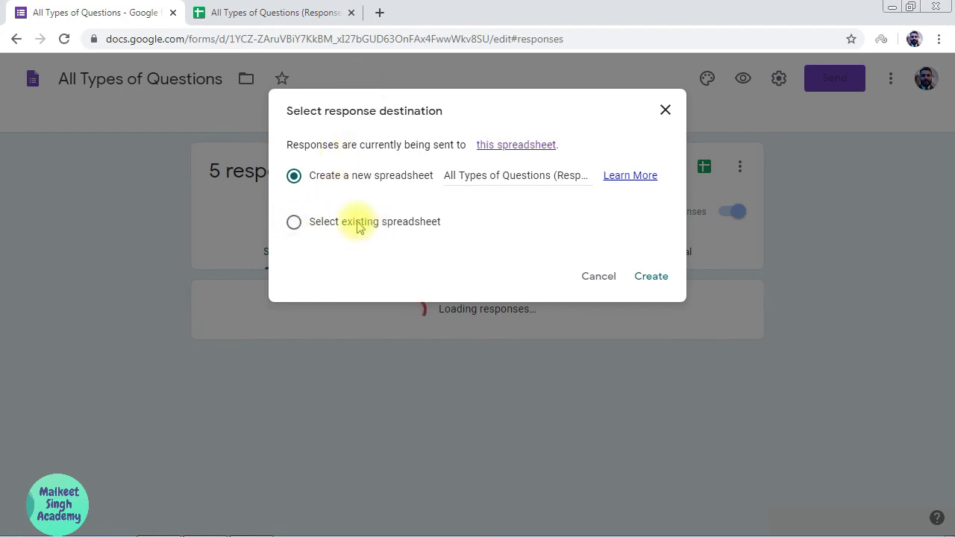
click(663, 113)
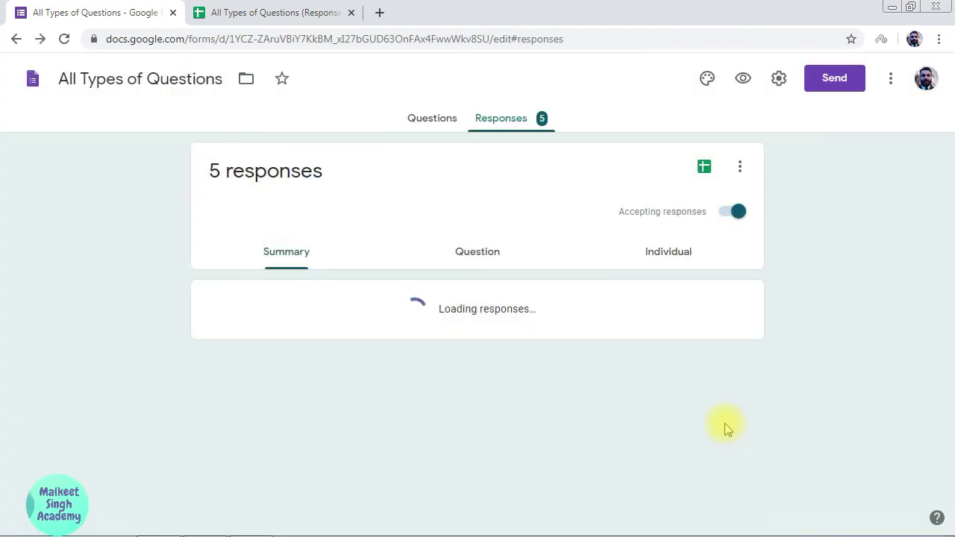